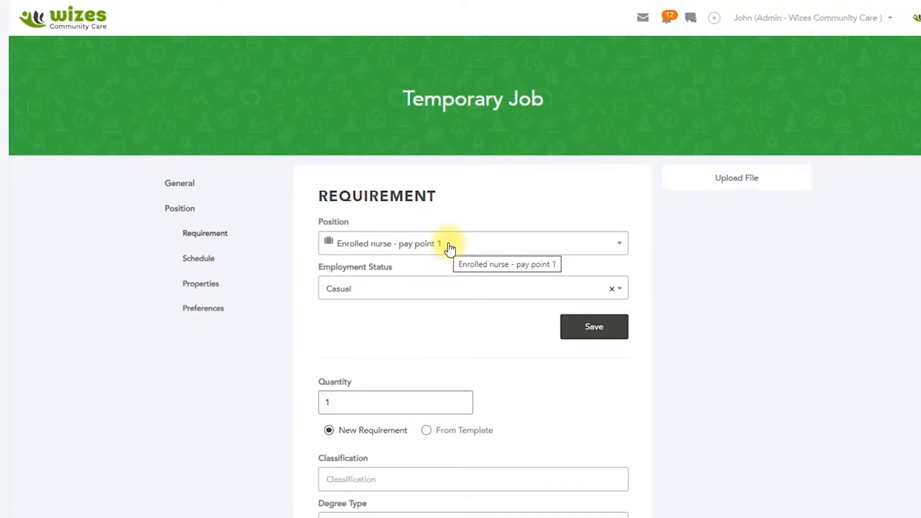
- Review the temporary job's requirement settings, including the position, employment status and available certificates
scroll(450, 248, "down", 3)
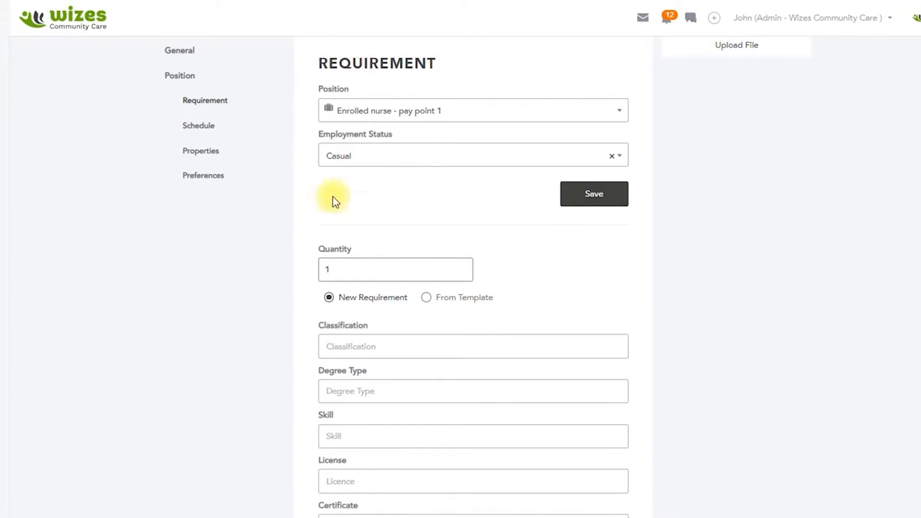
scroll(450, 312, "down", 4)
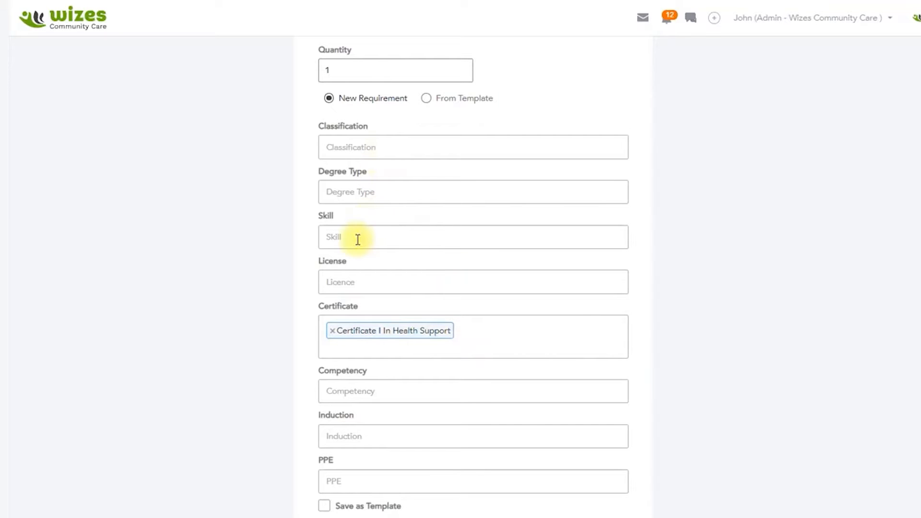
left_click(496, 337)
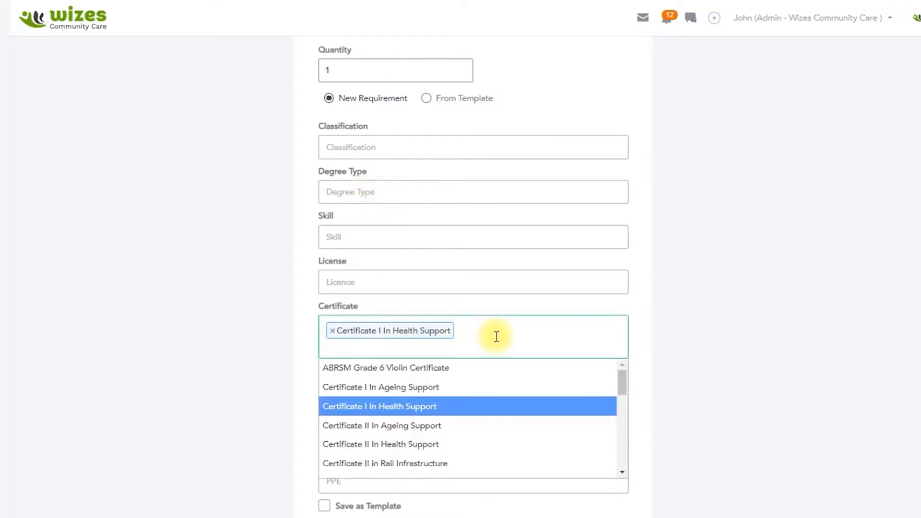
left_click(496, 337)
scroll(497, 336, "up", 7)
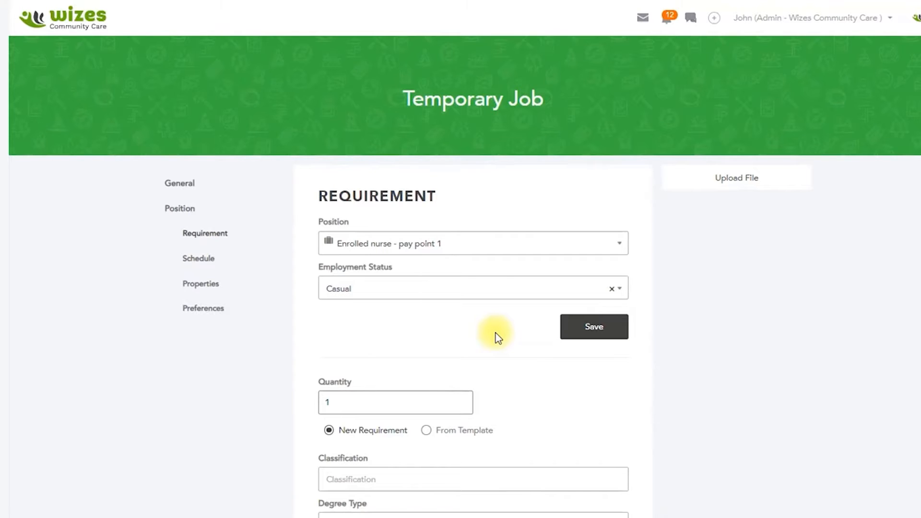
scroll(498, 338, "down", 3)
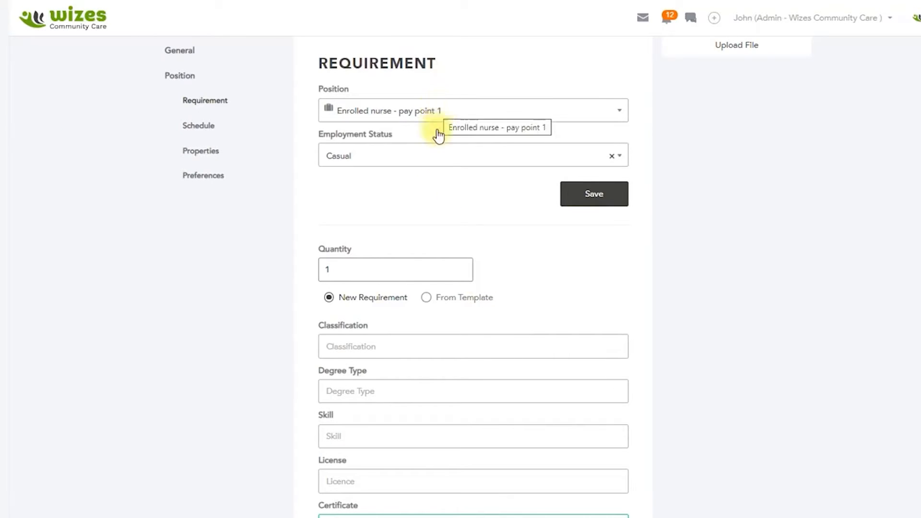
scroll(496, 246, "down", 6)
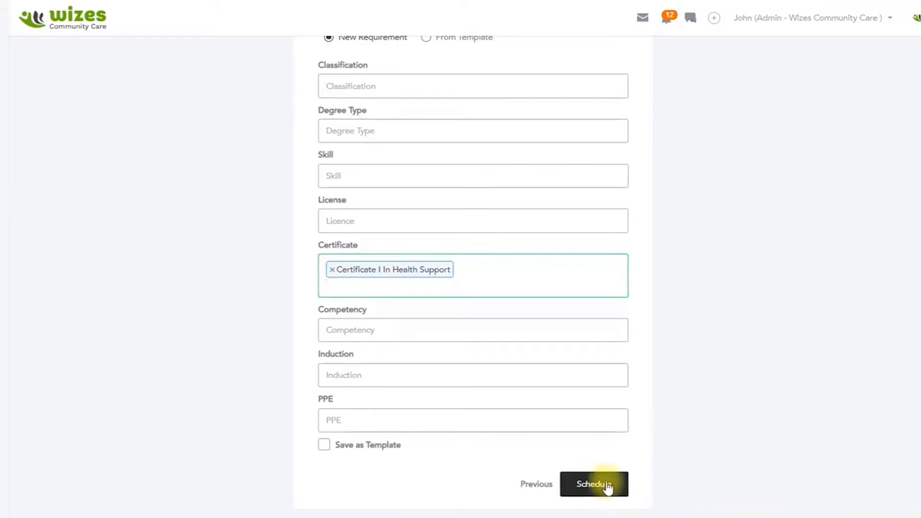
- Continue from the requirement settings to the job's schedule settings
left_click(607, 485)
left_click(607, 485)
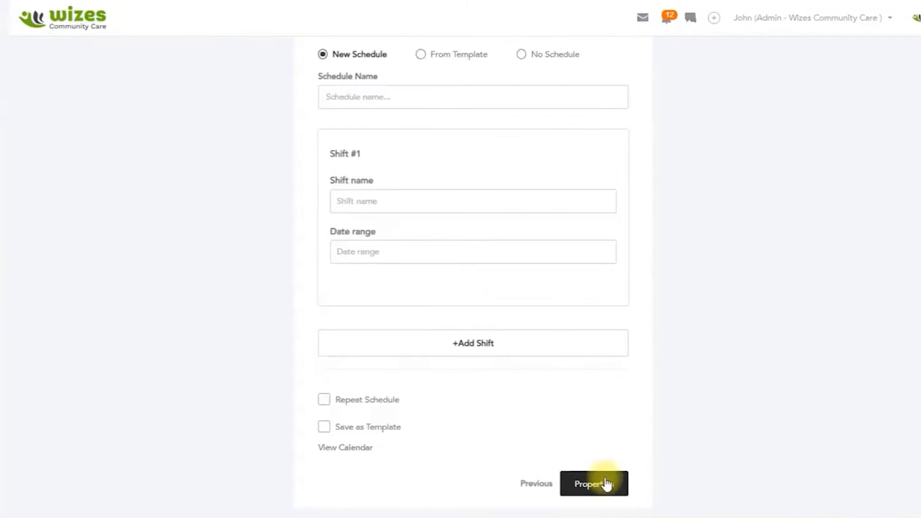
scroll(528, 240, "up", 5)
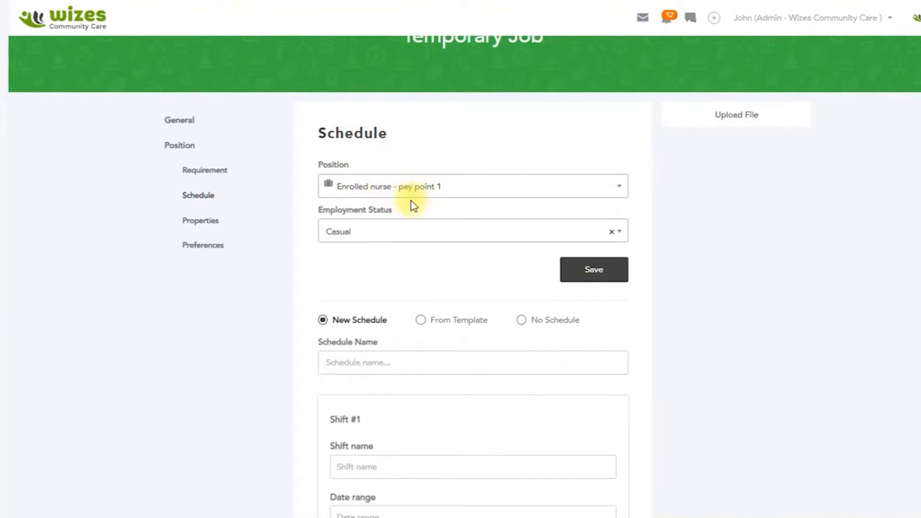
scroll(375, 265, "down", 2)
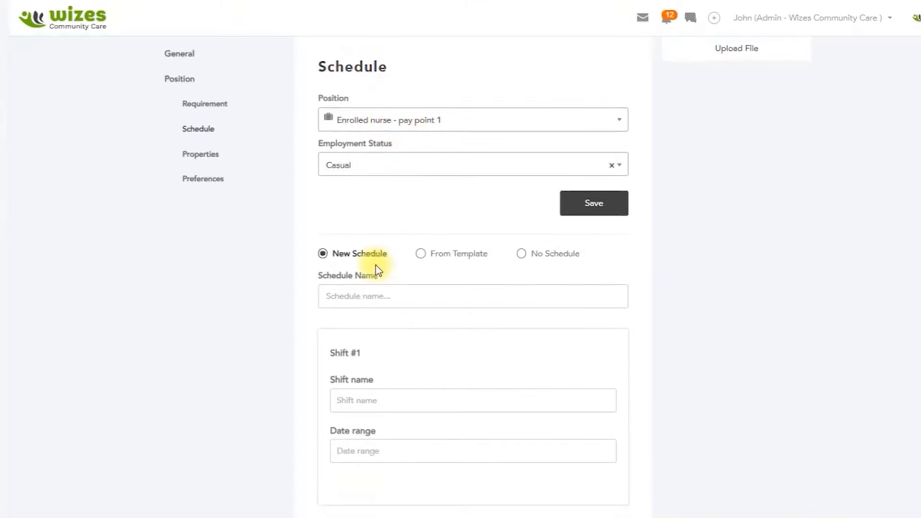
- Name the new schedule "AM - Wed - Sun" and name its first shift "08:00-16:30"
left_click(356, 303)
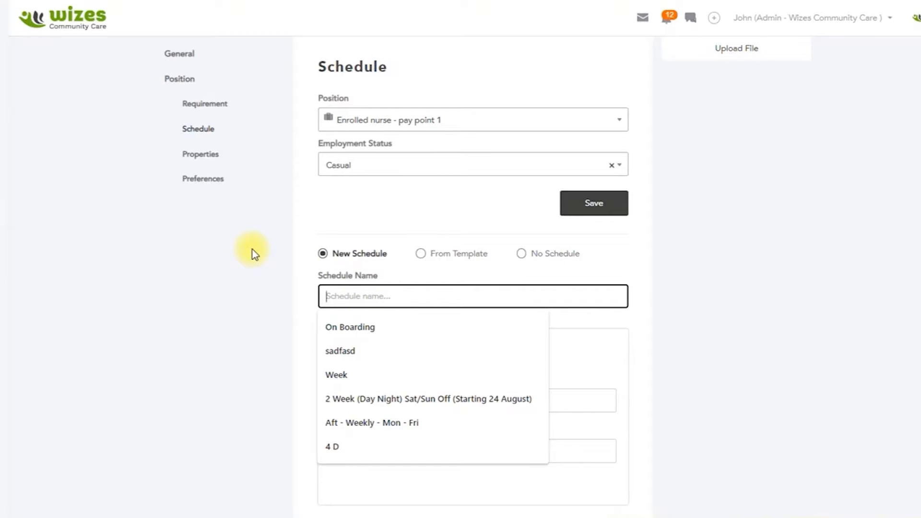
type("AM ")
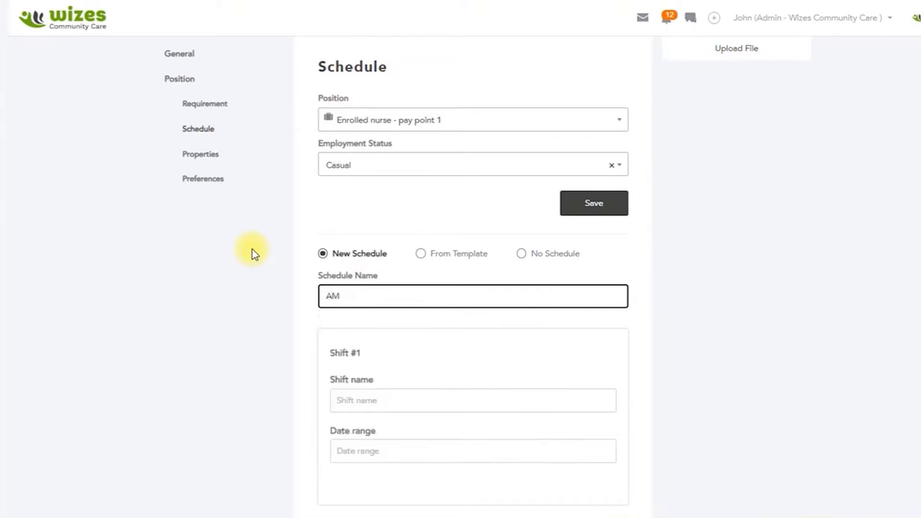
type("-")
type(" Mon ")
type("-")
key("BackSpace")
key("BackSpace")
key("BackSpace")
key("BackSpace")
key("BackSpace")
key("BackSpace")
type("Wed - Sun")
left_click(375, 400)
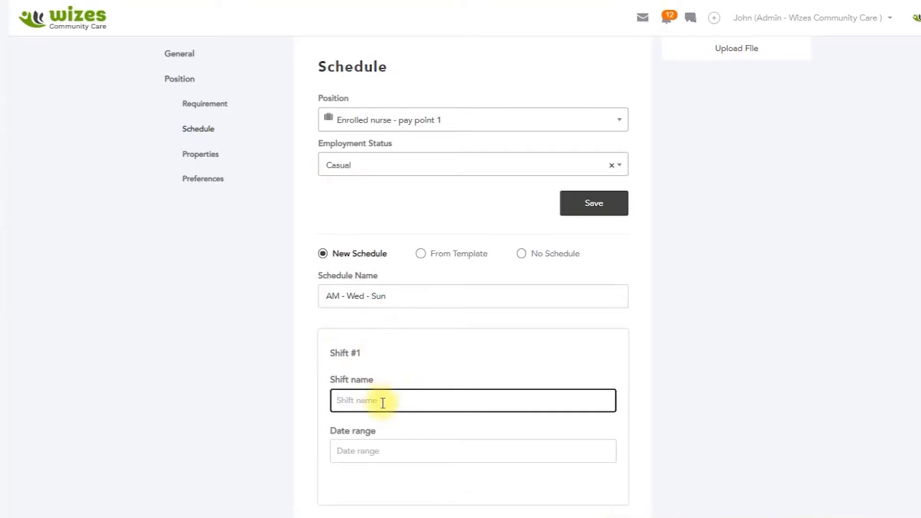
type("08:00-16:30")
- Set the date range of Shift #1 to 02 Jun 2021 - 08 Jun 2021
left_click(372, 457)
scroll(376, 453, "down", 3)
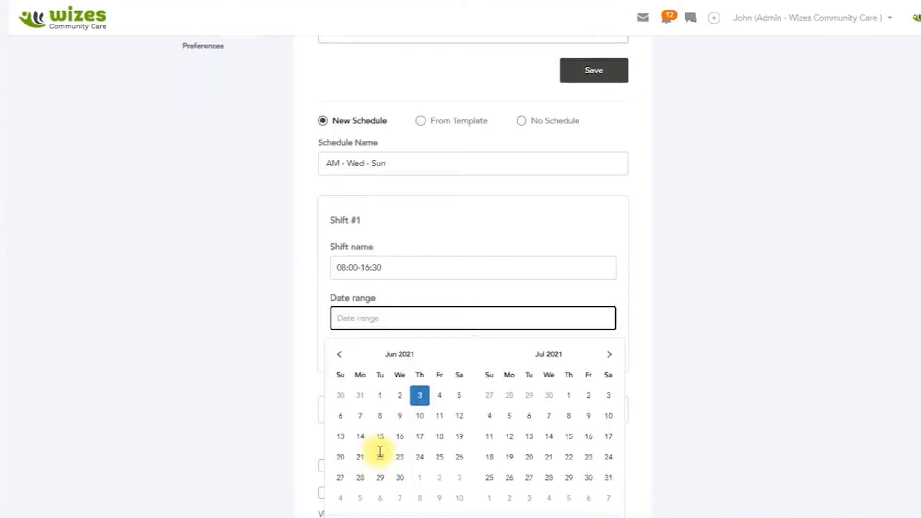
left_click(400, 399)
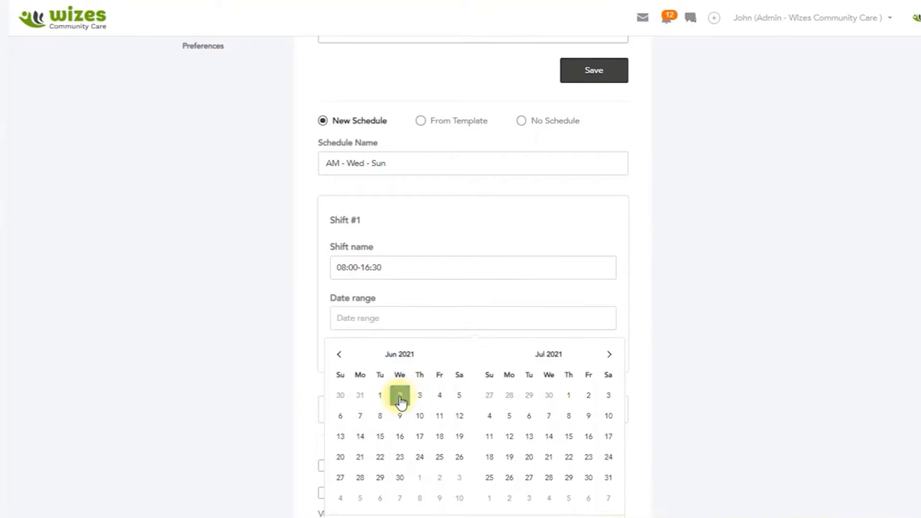
left_click(378, 416)
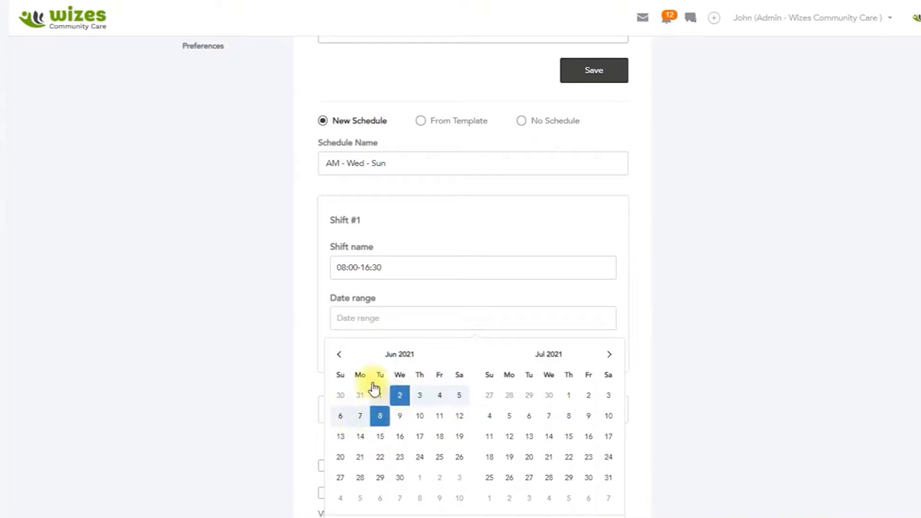
scroll(551, 369, "down", 2)
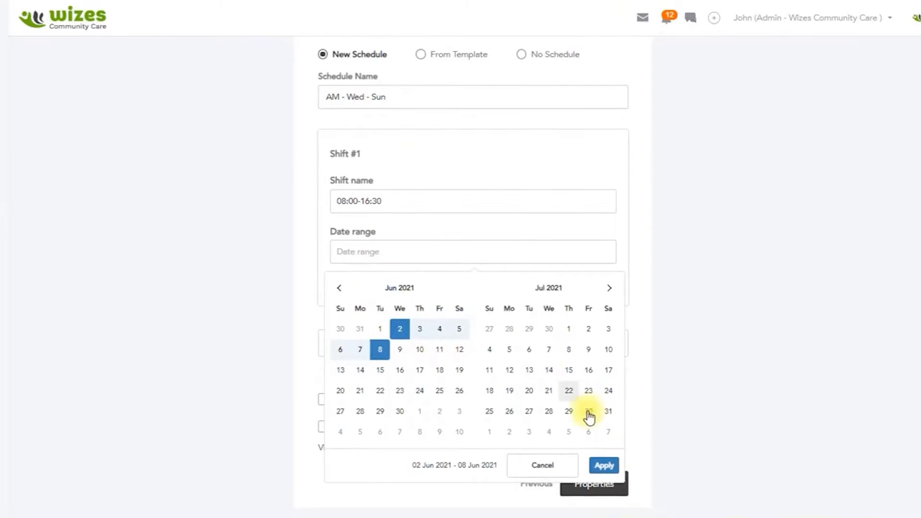
left_click(601, 466)
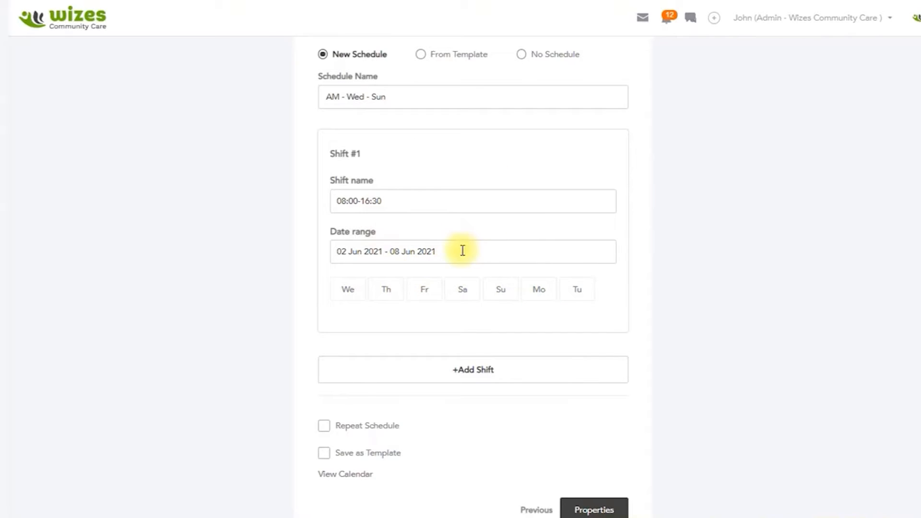
left_click(353, 295)
- Shorten the date range of Shift #1 to 02 Jun 2021 - 03 Jun 2021
left_click(396, 249)
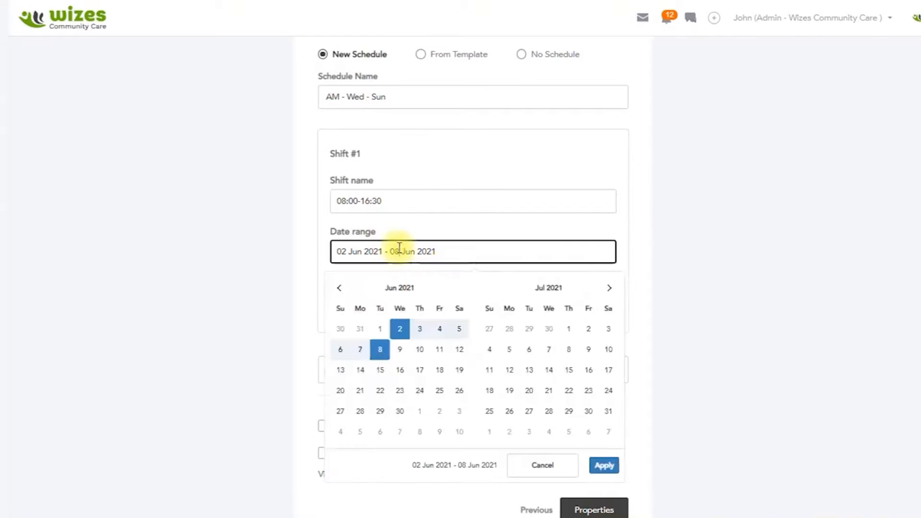
left_click(398, 330)
left_click(420, 329)
left_click(603, 466)
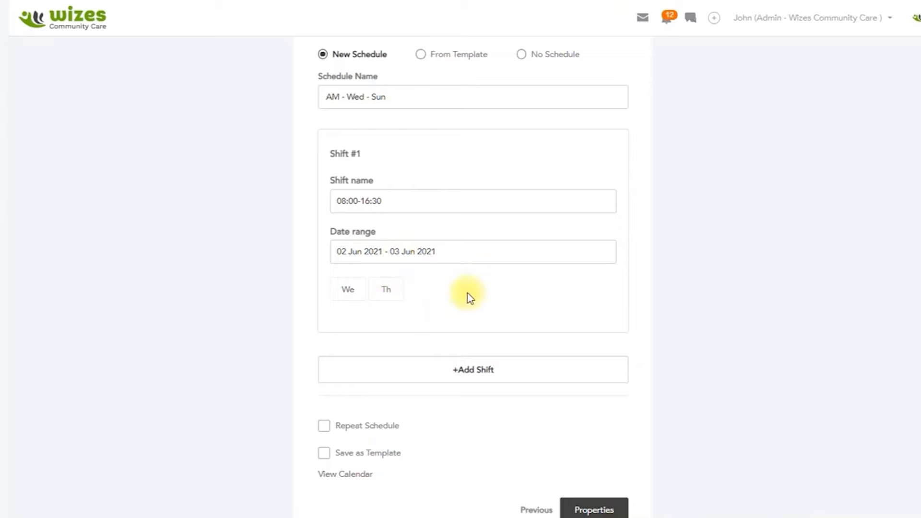
- Select Wednesday for Shift #1 and set its hours from 08:00 to 19:00
left_click(347, 290)
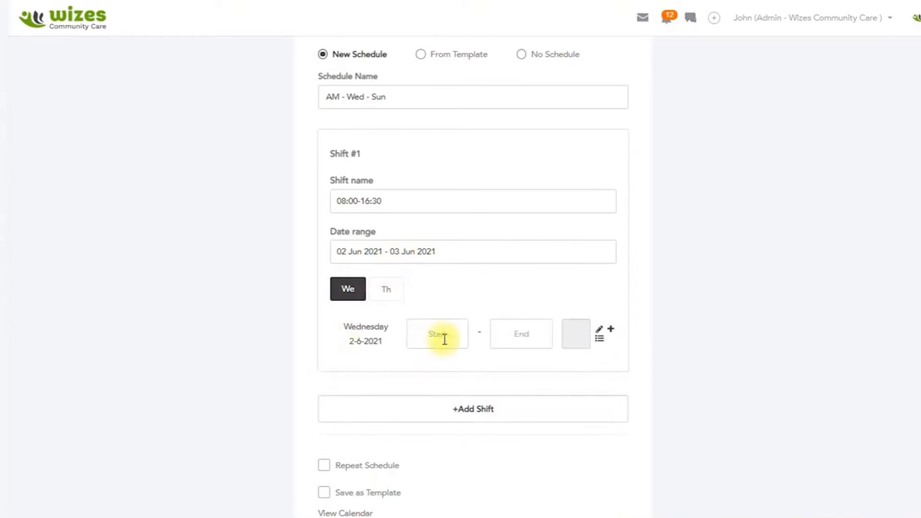
left_click(426, 337)
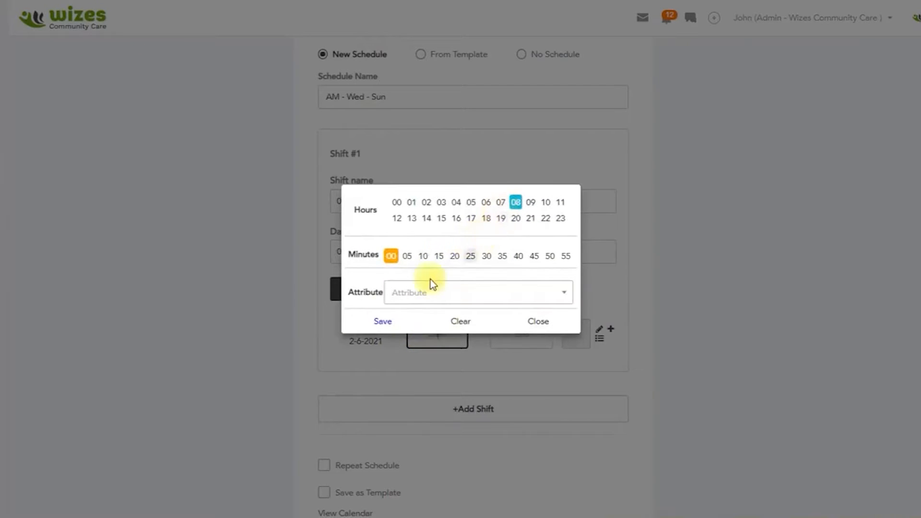
left_click(382, 320)
left_click(495, 331)
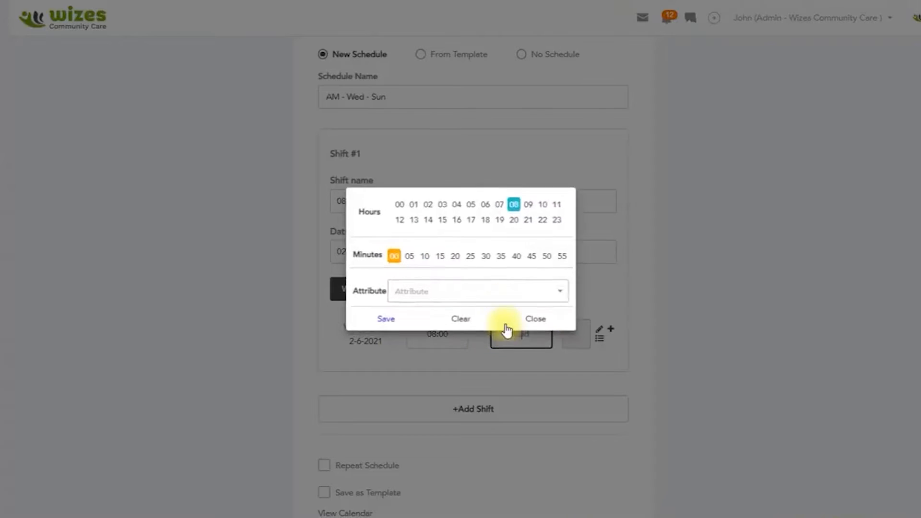
left_click(499, 220)
left_click(384, 320)
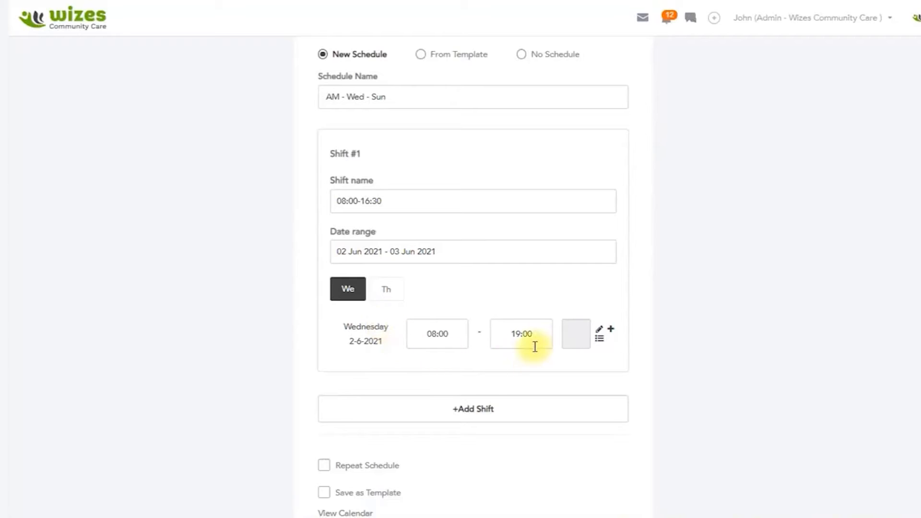
- Enable schedule repetition with an interval of 4 and the unit Week
scroll(545, 311, "down", 2)
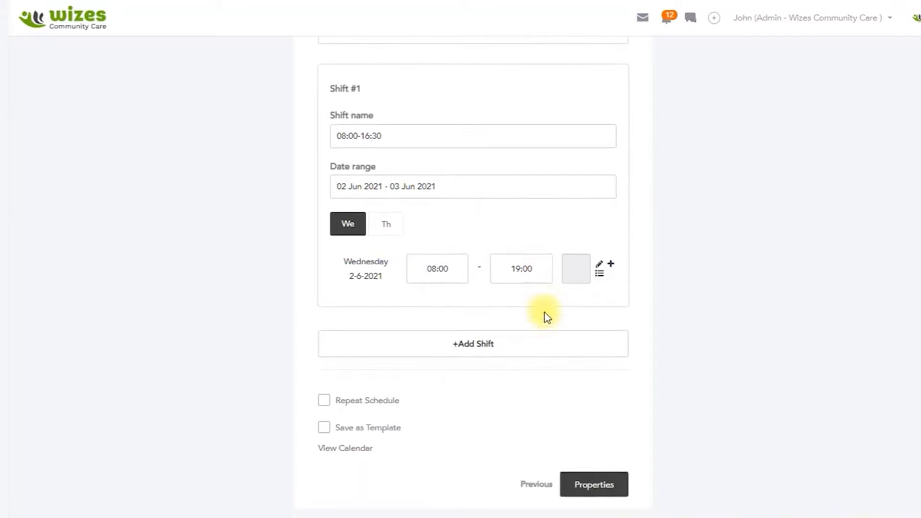
left_click(324, 401)
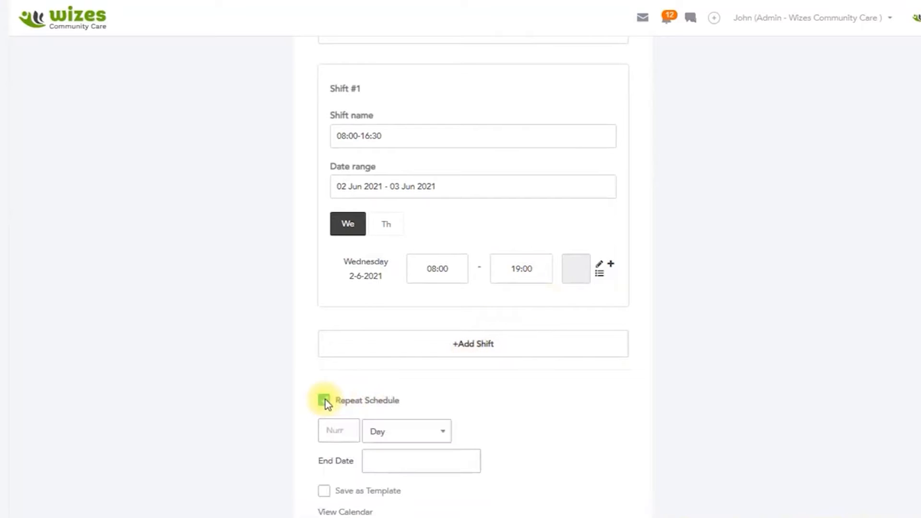
left_click(330, 433)
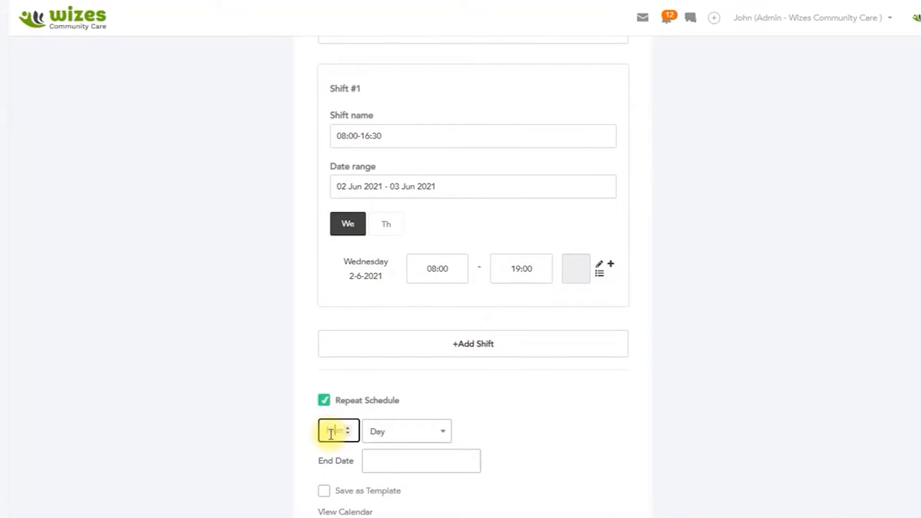
type("4")
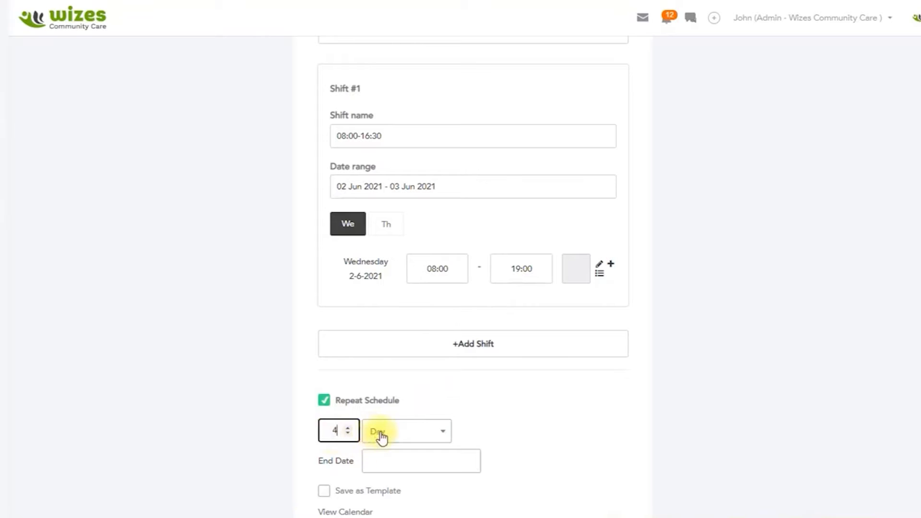
left_click(380, 434)
left_click(393, 372)
scroll(421, 387, "down", 2)
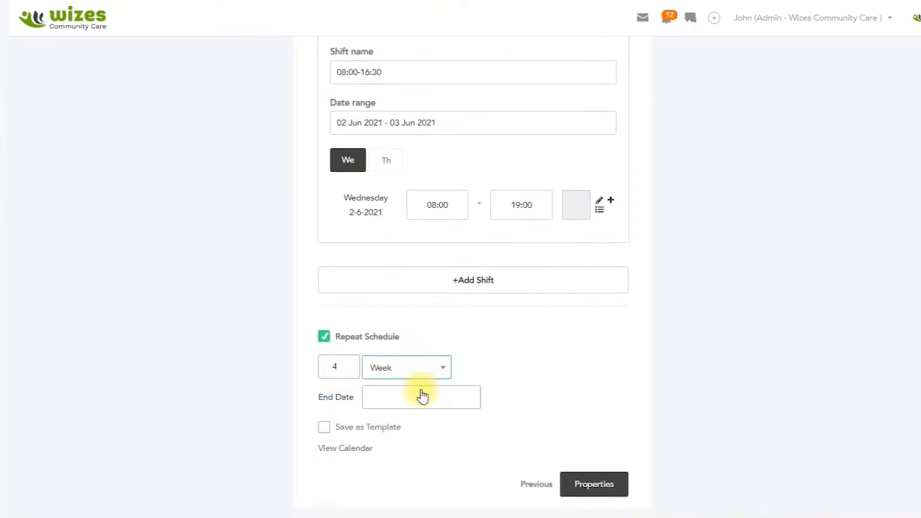
- Check how the repeating shifts are distributed in the June 2021 calendar view, and close it
left_click(331, 452)
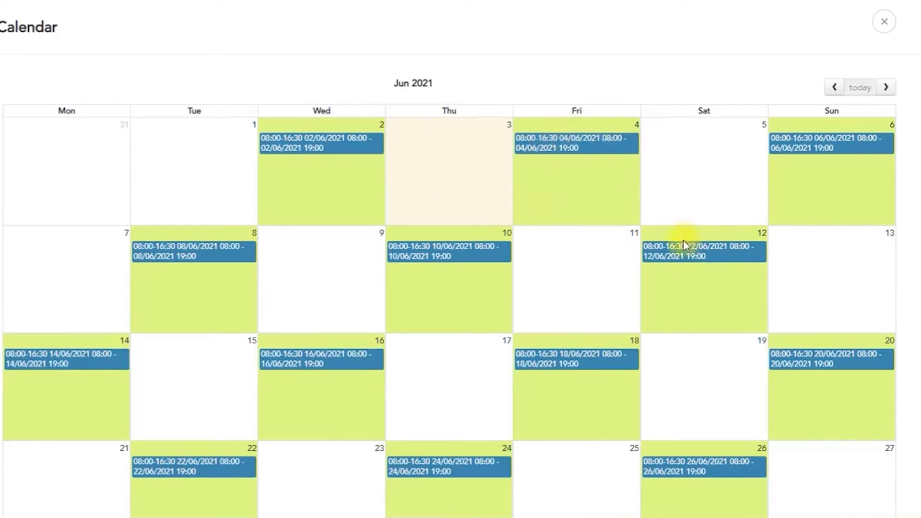
scroll(511, 357, "down", 3)
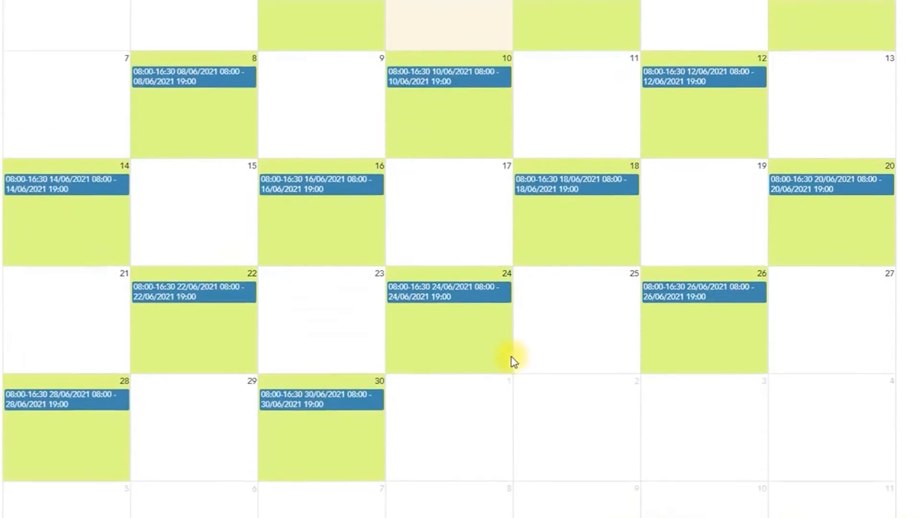
scroll(512, 361, "up", 4)
left_click(885, 24)
- Extend the date range of Shift #1 to 02 Jun 2021 - 08 Jun 2021
scroll(600, 171, "up", 3)
left_click(445, 256)
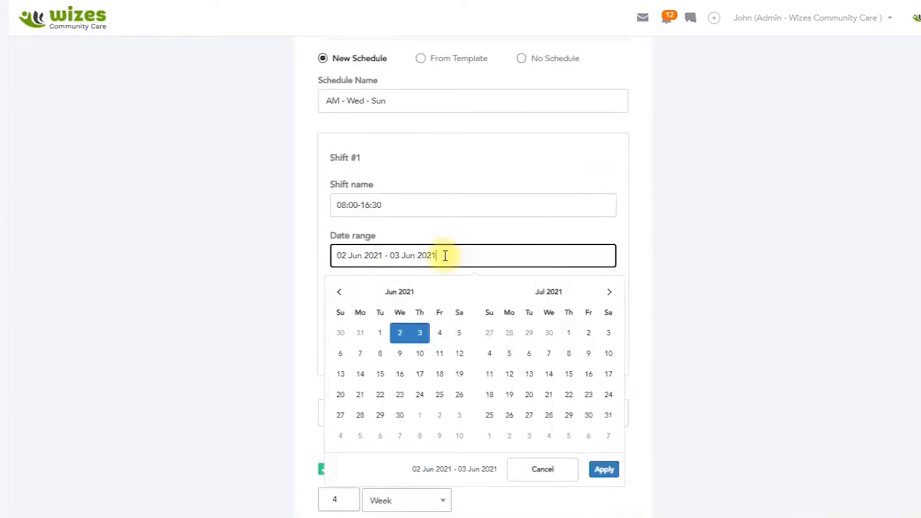
left_click(400, 336)
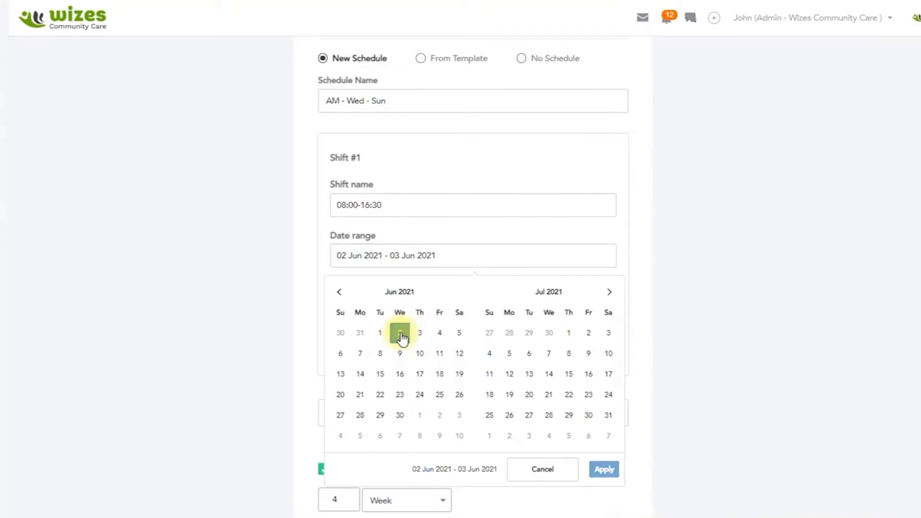
left_click(380, 353)
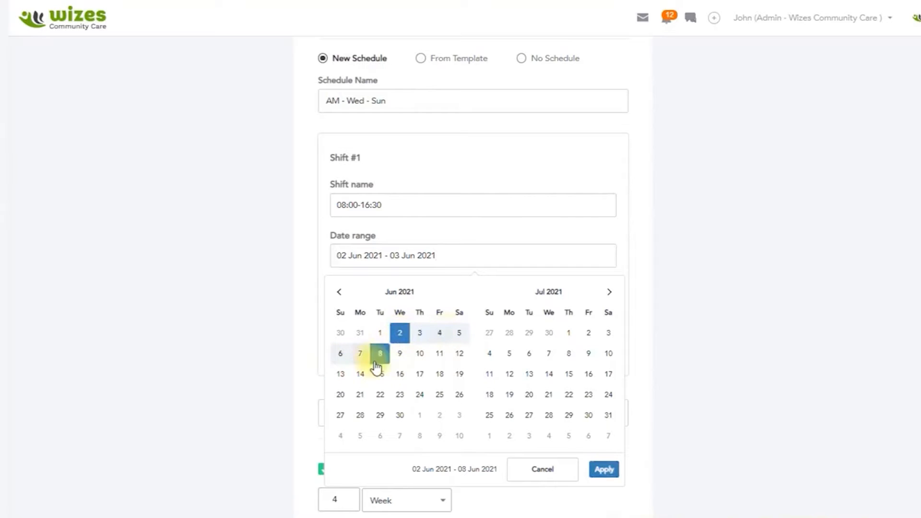
left_click(603, 469)
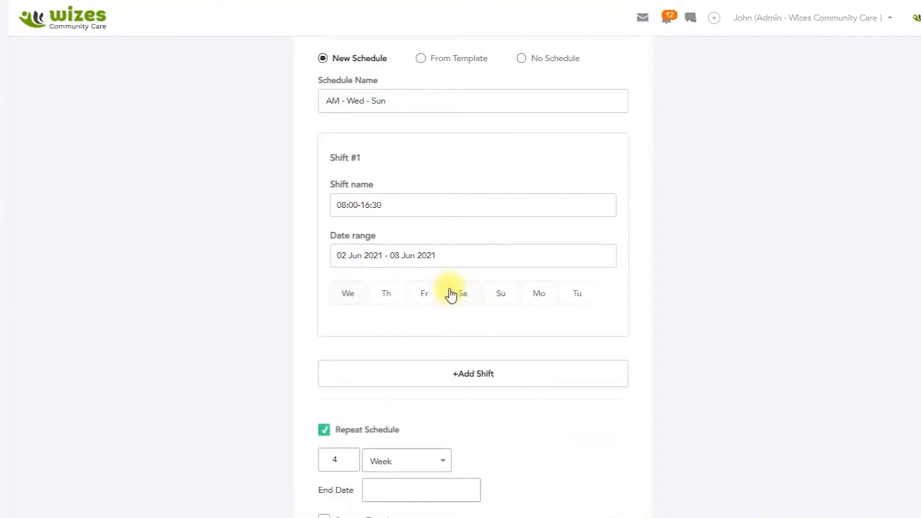
- Select Wednesday for Shift #1 and set its hours from 08:00 to 16:30
left_click(347, 299)
left_click(427, 344)
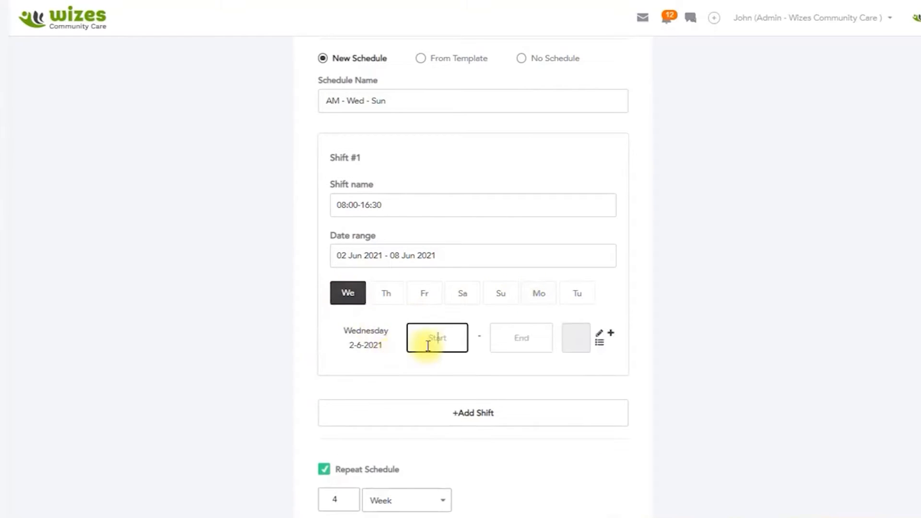
left_click(384, 325)
left_click(504, 336)
left_click(456, 219)
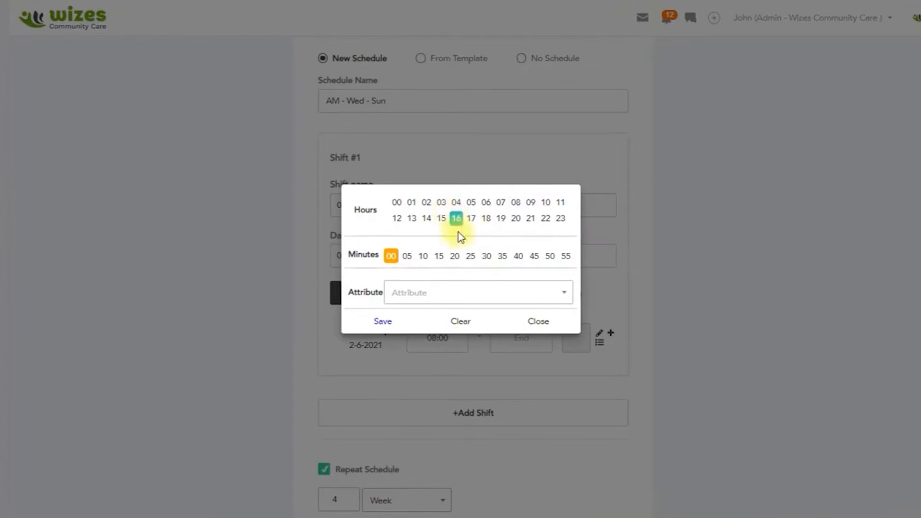
left_click(487, 256)
left_click(383, 321)
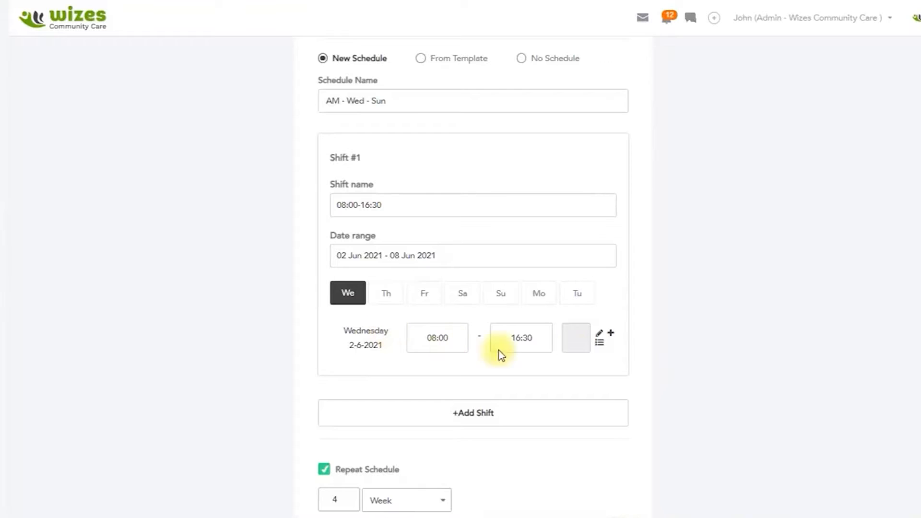
- Add a break from 12:00 to 12:30 to the Wednesday entry of Shift #1
left_click(599, 341)
left_click(470, 310)
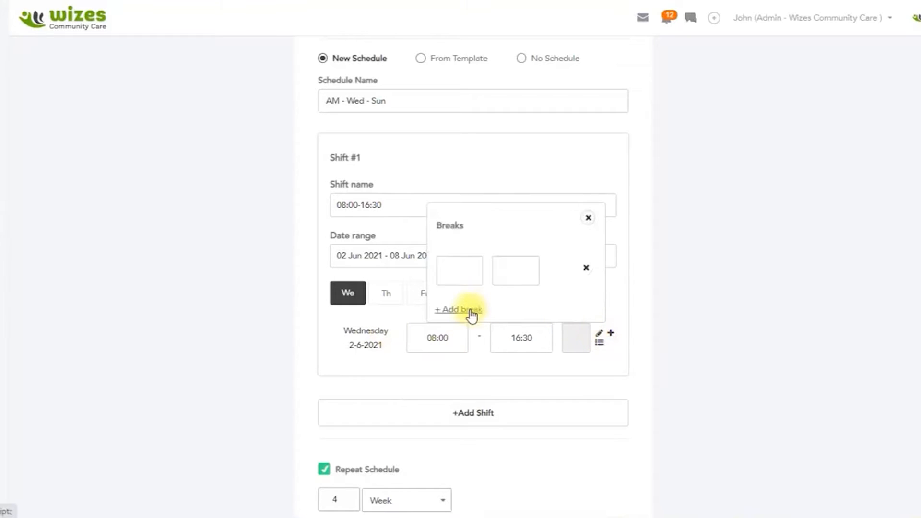
left_click(458, 271)
left_click(396, 238)
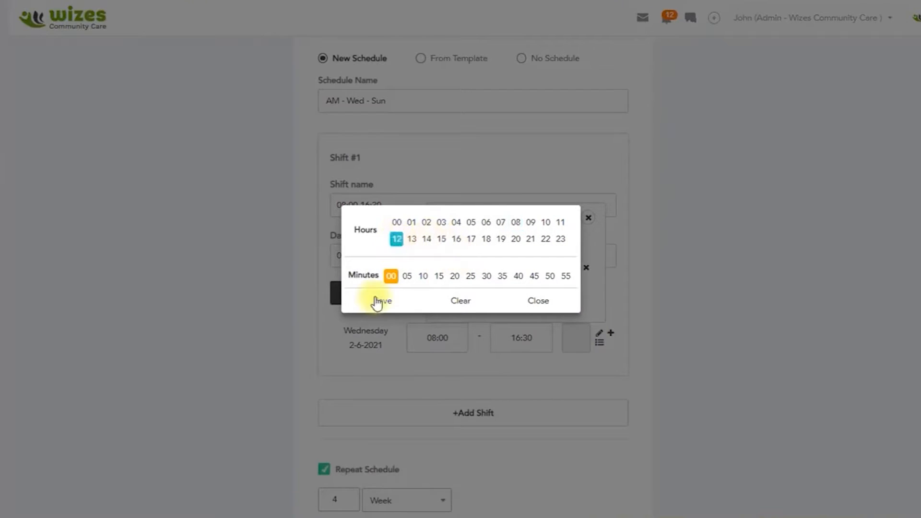
left_click(377, 301)
left_click(516, 250)
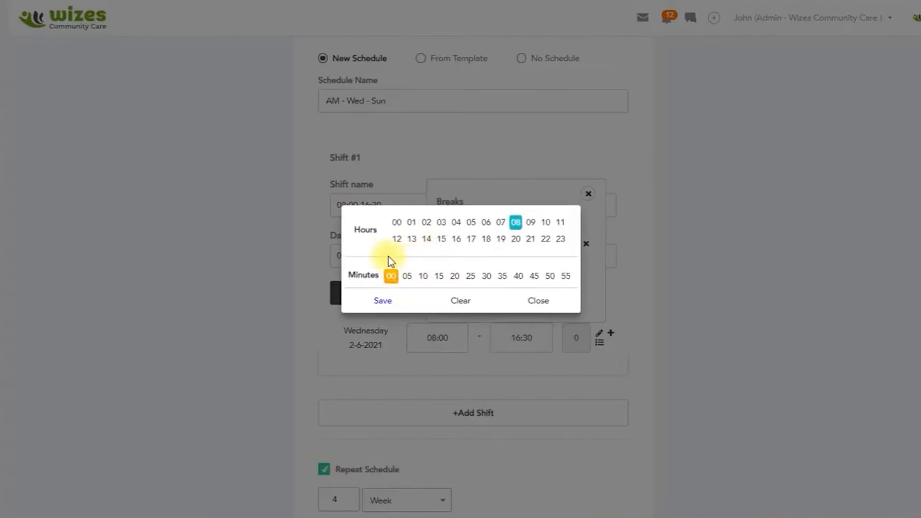
left_click(397, 239)
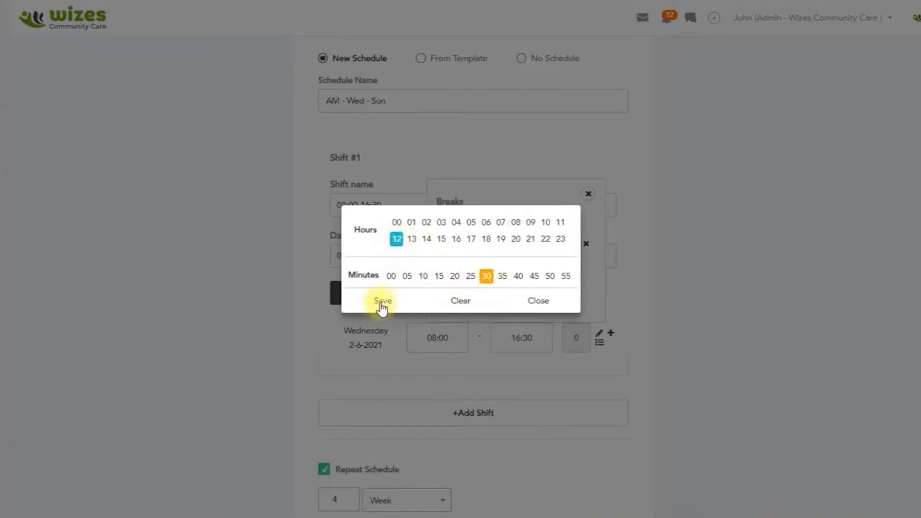
left_click(374, 305)
left_click(587, 218)
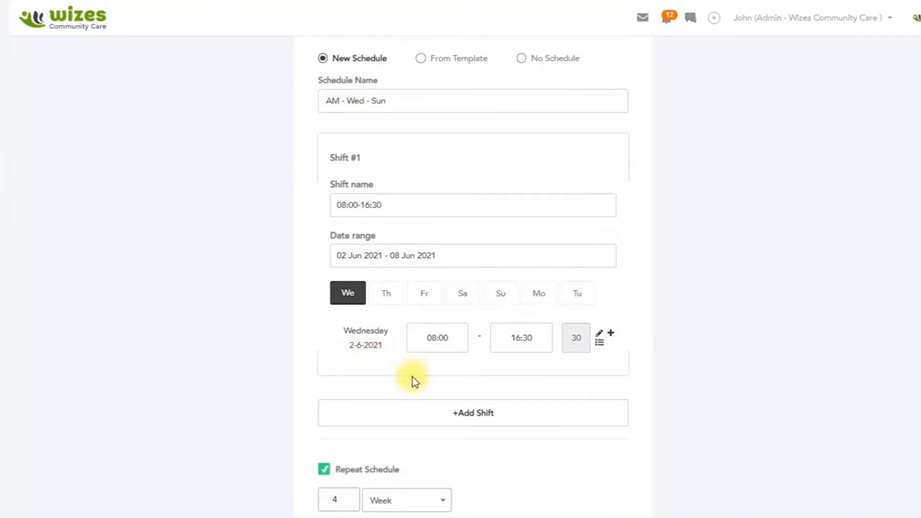
- Include Thursday, Friday, Saturday and Sunday in Shift #1
left_click(392, 300)
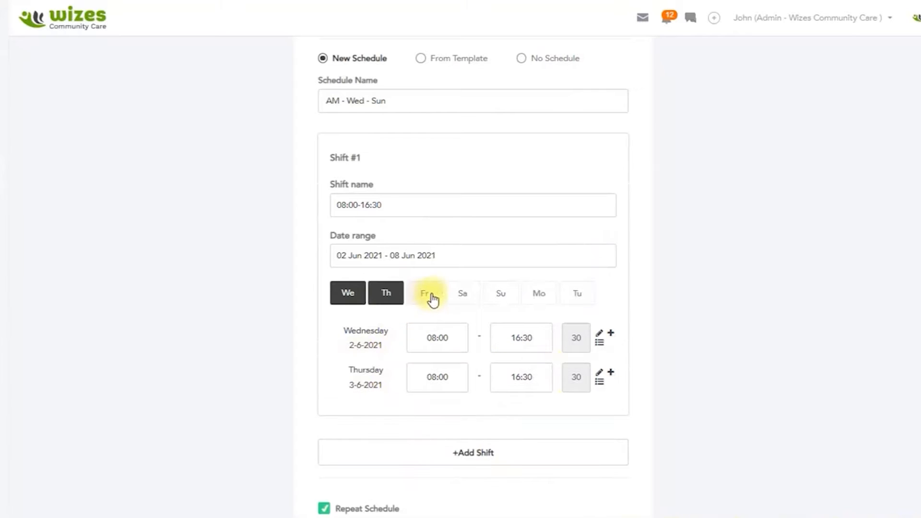
left_click(429, 298)
left_click(461, 294)
left_click(499, 294)
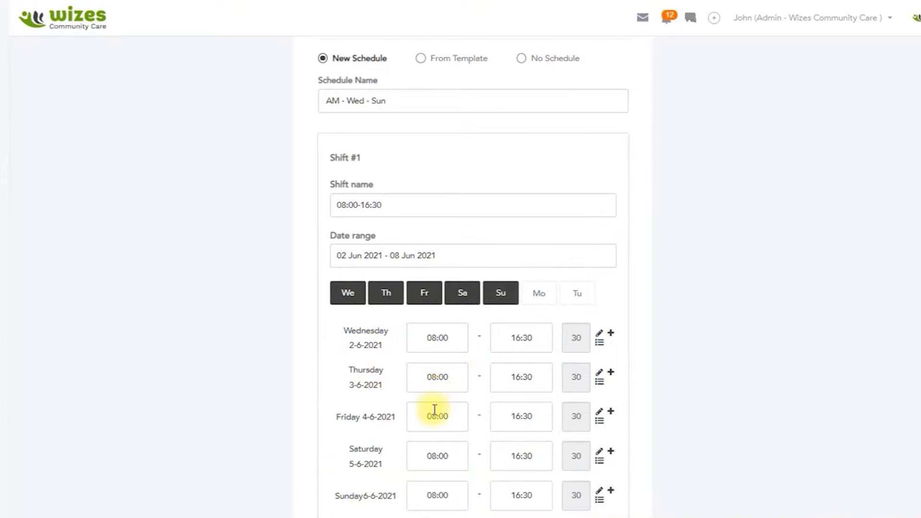
- Set the start time in Shift #1 to 10:00 for Saturday and 11:00 for Sunday
scroll(433, 411, "down", 3)
left_click(429, 328)
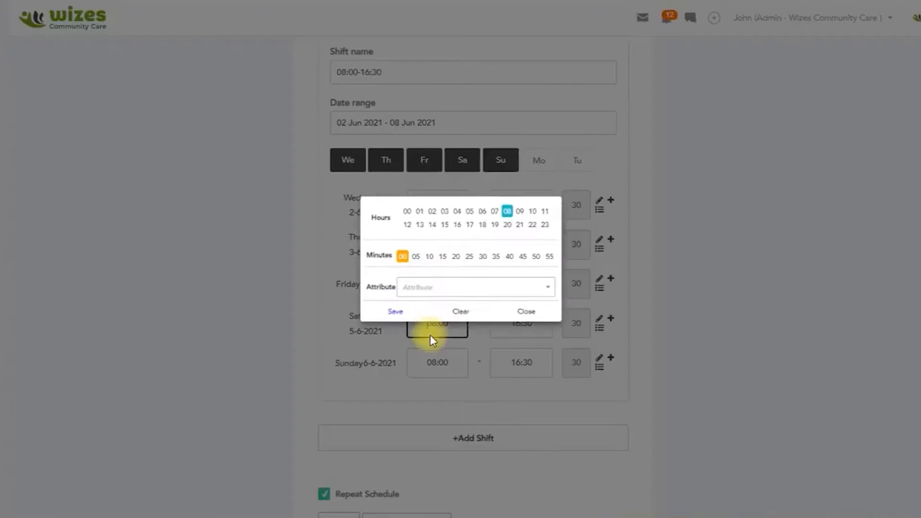
left_click(545, 201)
left_click(383, 321)
left_click(436, 363)
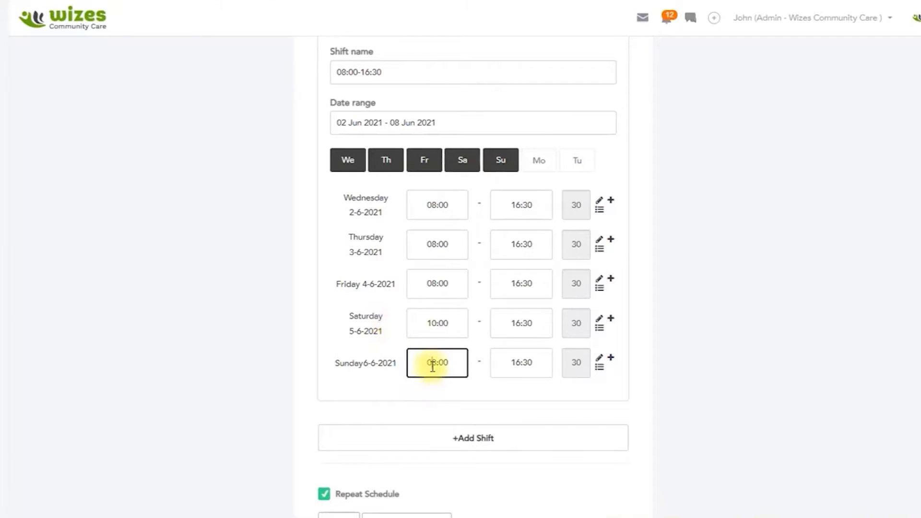
left_click(560, 202)
left_click(382, 321)
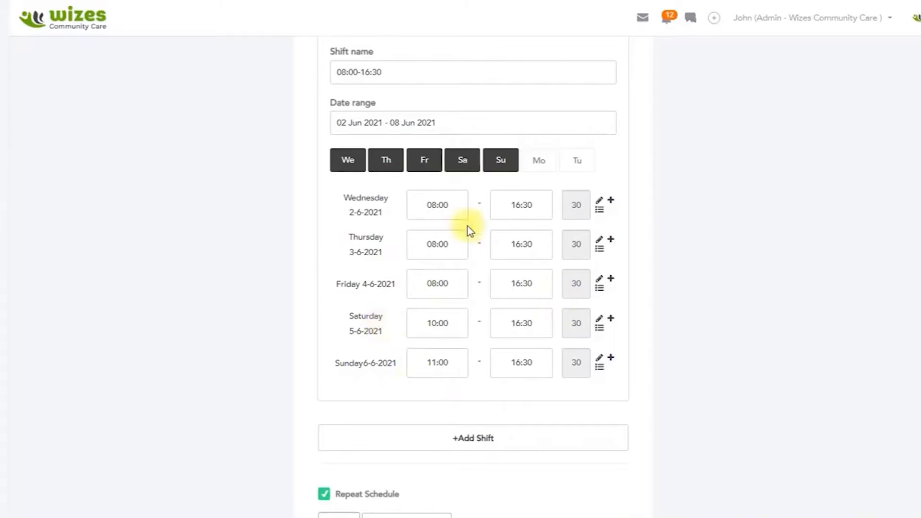
- Review the repeating Wednesday-to-Sunday shifts in the June 2021 calendar view, and close it
scroll(477, 288, "down", 3)
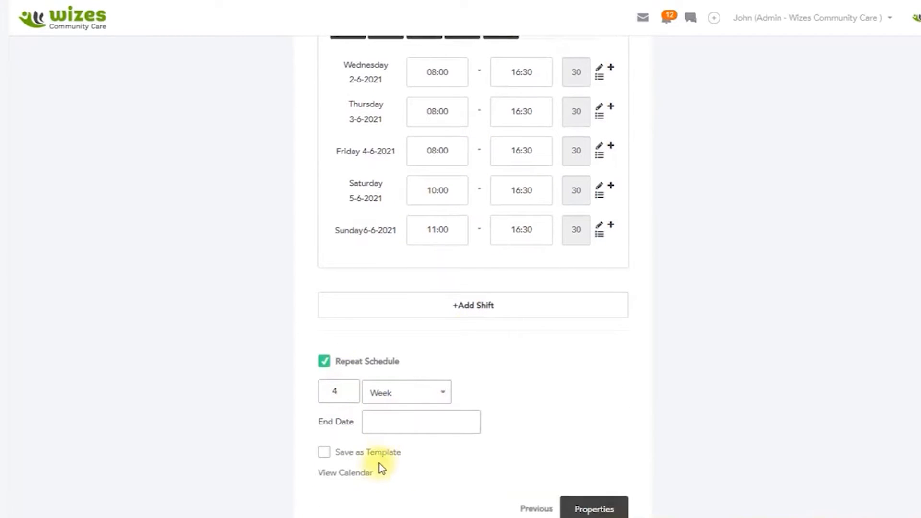
left_click(359, 474)
scroll(534, 301, "down", 5)
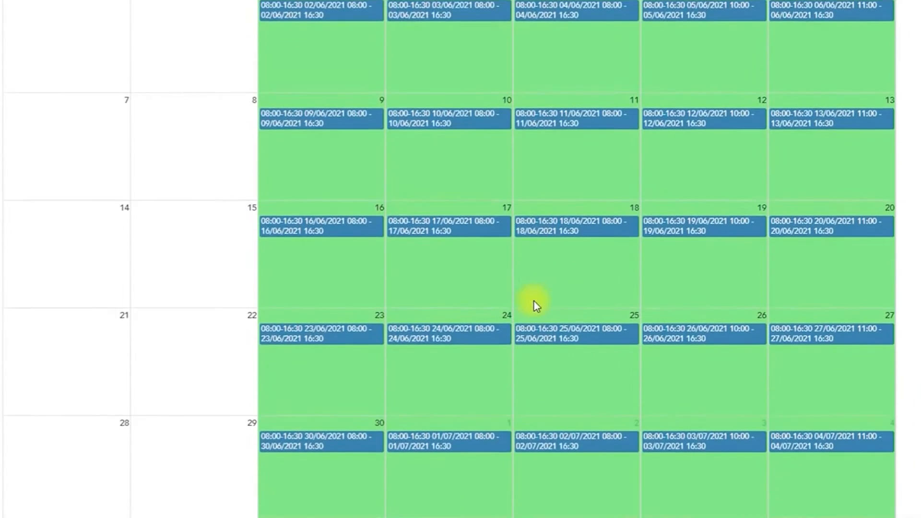
scroll(534, 301, "up", 5)
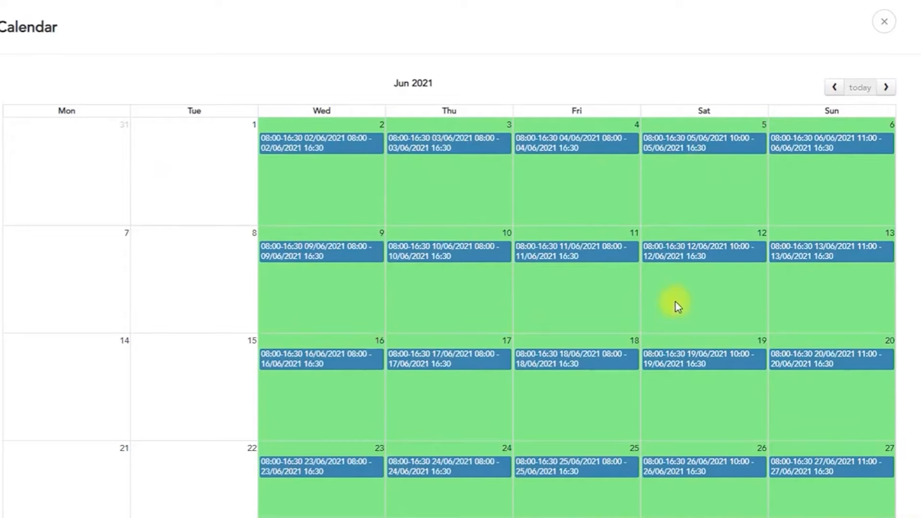
scroll(743, 267, "down", 5)
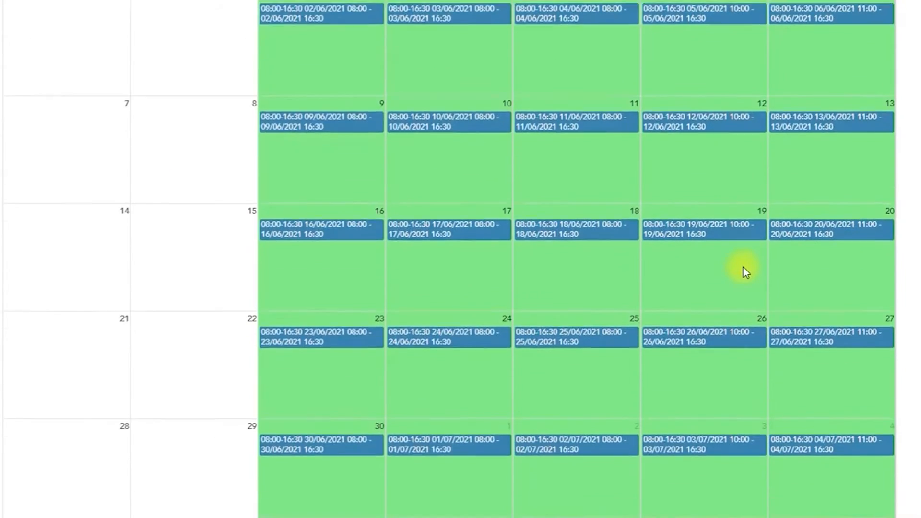
scroll(744, 268, "up", 5)
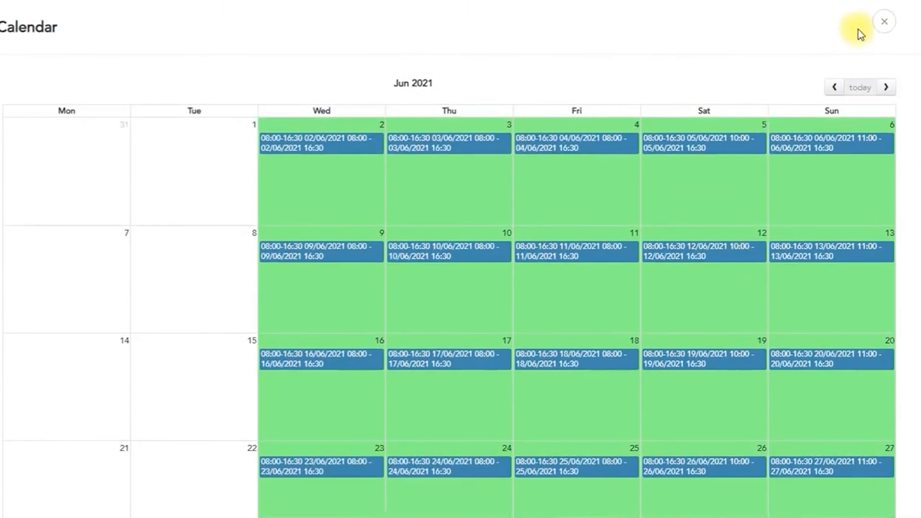
left_click(883, 23)
- Add a second shift to the schedule and name it 15:00-23:30
scroll(559, 275, "up", 4)
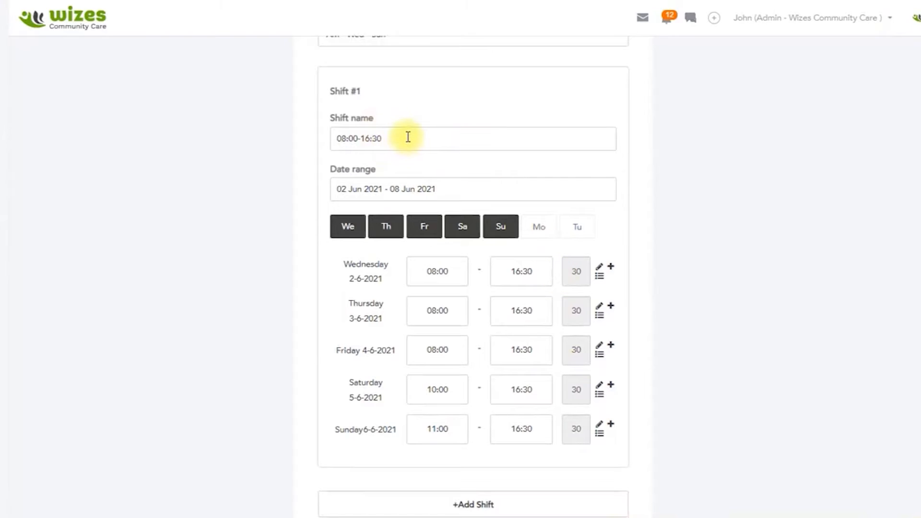
scroll(408, 137, "up", 3)
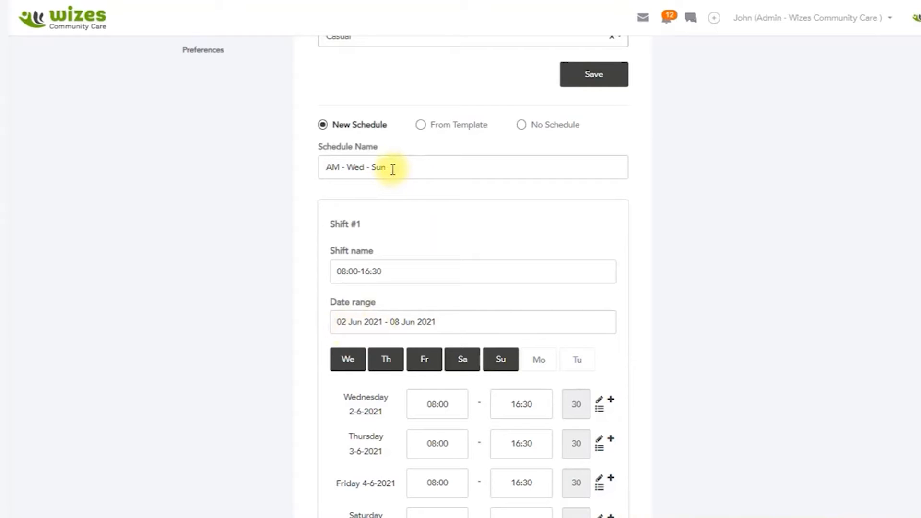
scroll(392, 169, "down", 7)
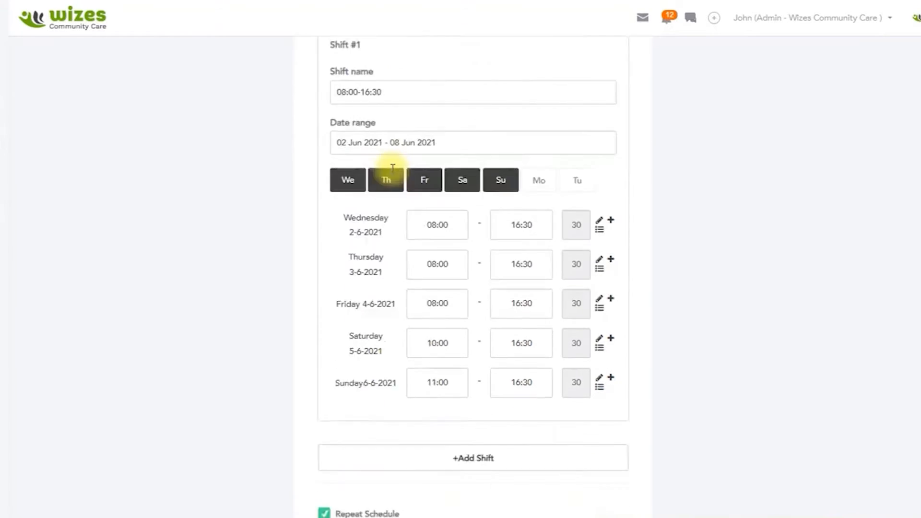
left_click(466, 305)
left_click(358, 362)
scroll(383, 307, "up", 3)
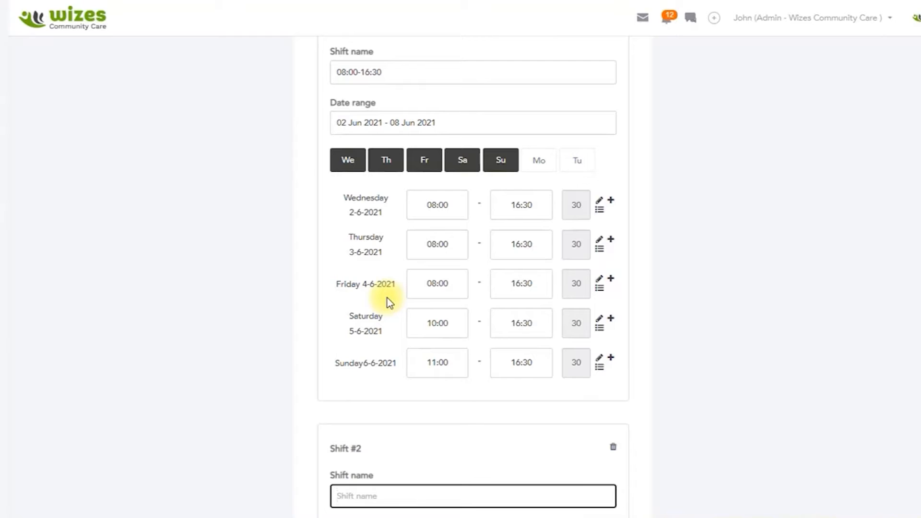
type("15:00-23:30")
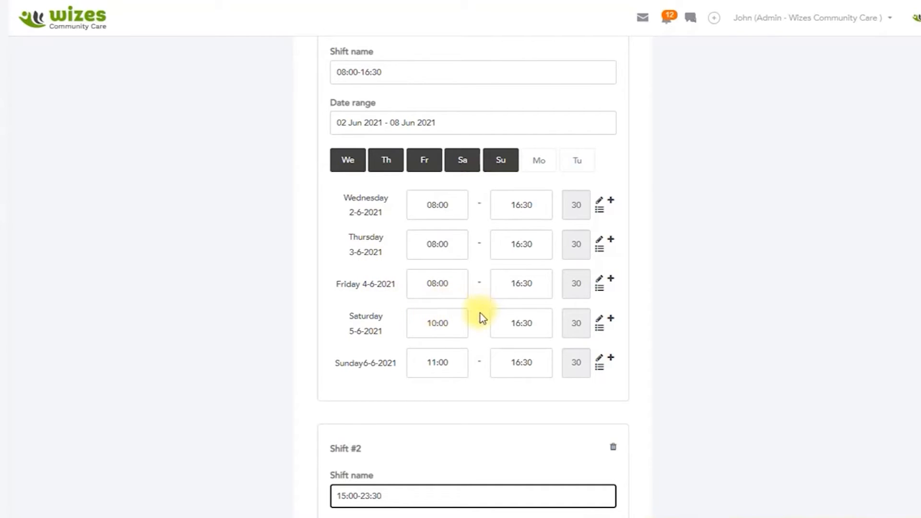
- Set the date range of Shift #2 to 09 Jun 2021 - 15 Jun 2021
scroll(480, 315, "down", 3)
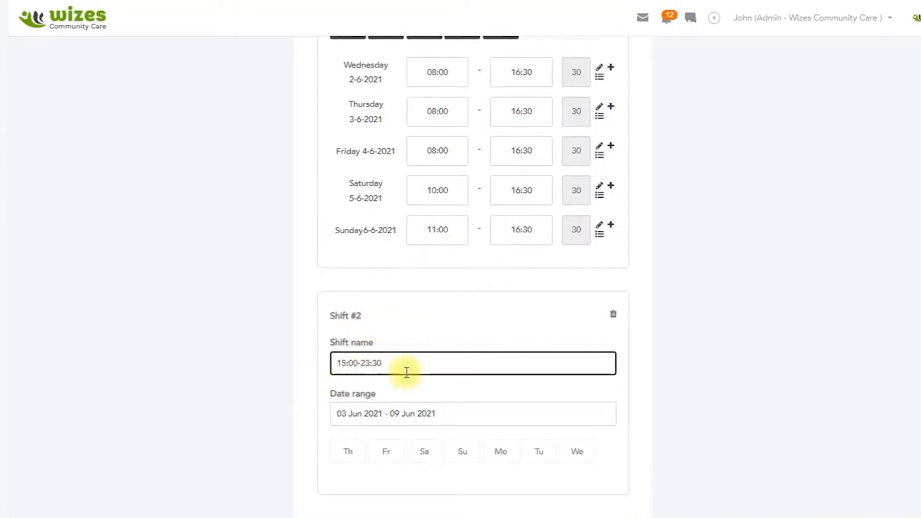
scroll(452, 417, "down", 3)
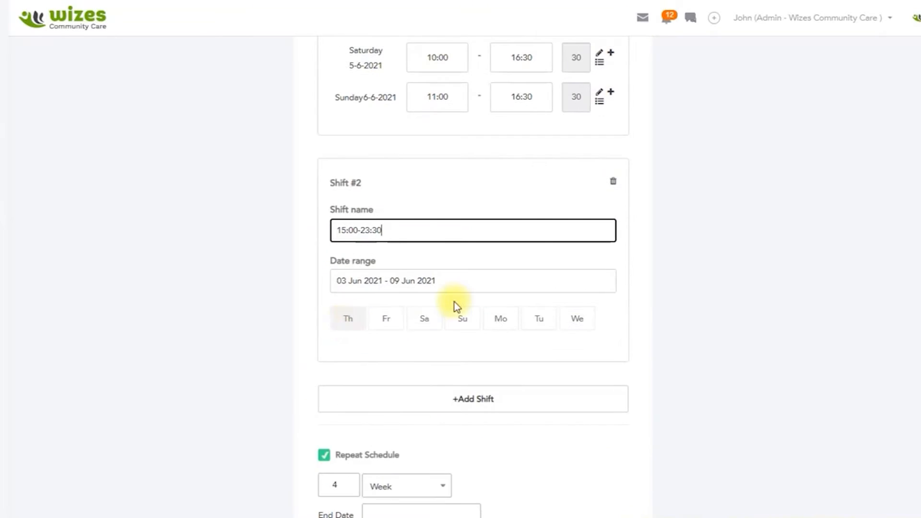
scroll(472, 182, "up", 5)
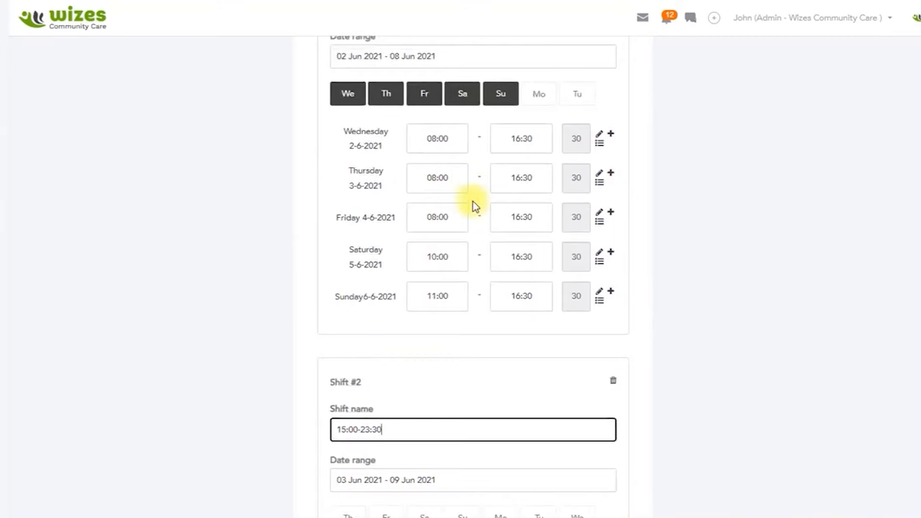
scroll(473, 199, "up", 2)
scroll(473, 211, "up", 1)
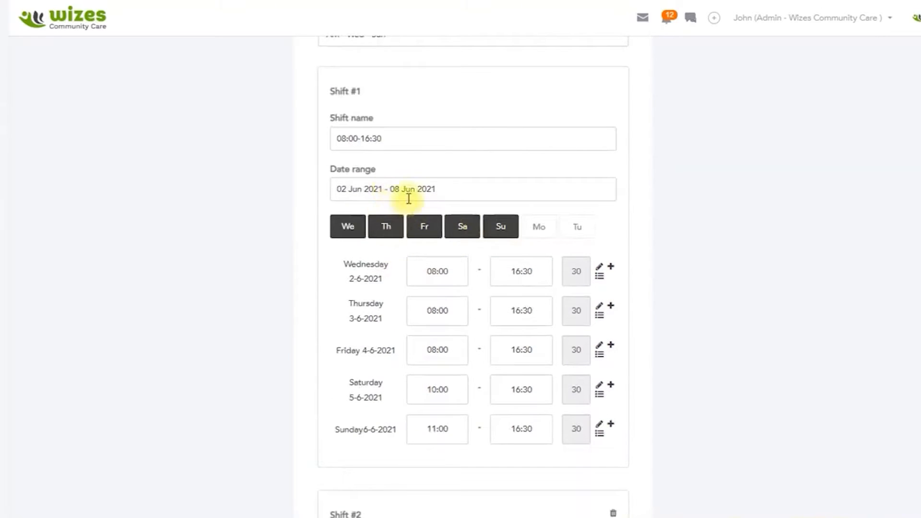
scroll(426, 300, "down", 4)
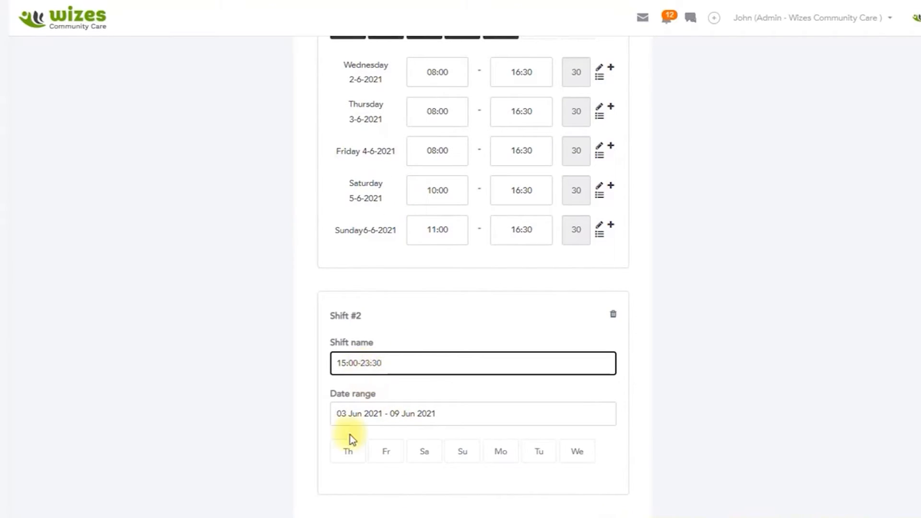
left_click(345, 418)
scroll(421, 438, "down", 5)
left_click(402, 263)
left_click(380, 282)
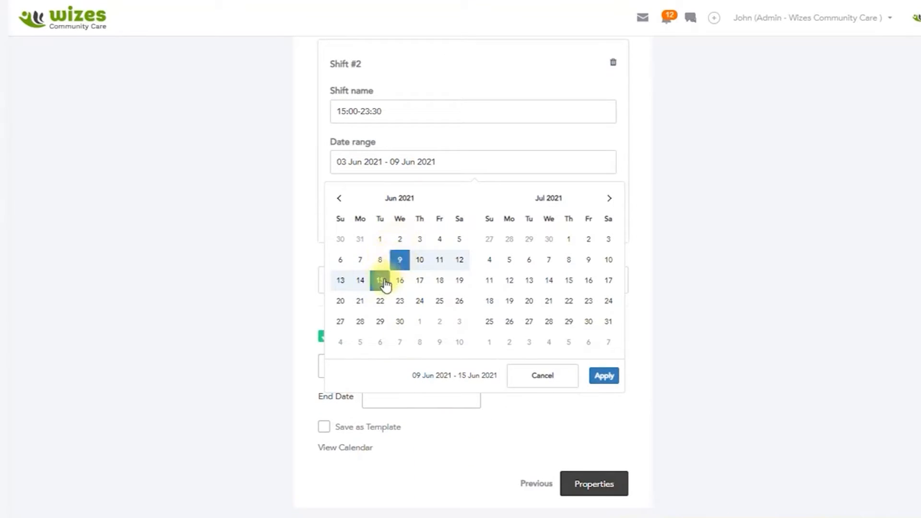
left_click(605, 377)
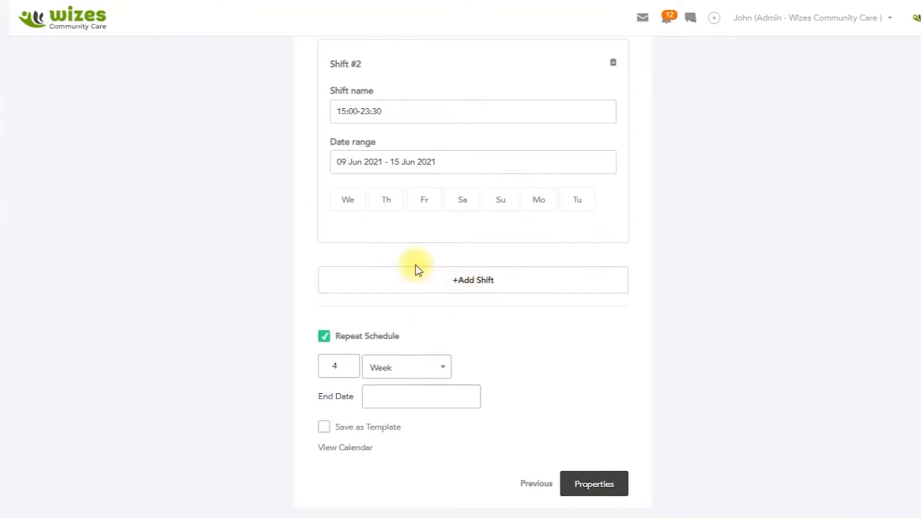
- Select Wednesday for Shift #2 and set its hours from 15:00 to 23:30
scroll(416, 266, "up", 1)
scroll(416, 266, "up", 2)
left_click(346, 332)
left_click(420, 382)
left_click(441, 218)
left_click(382, 321)
left_click(518, 380)
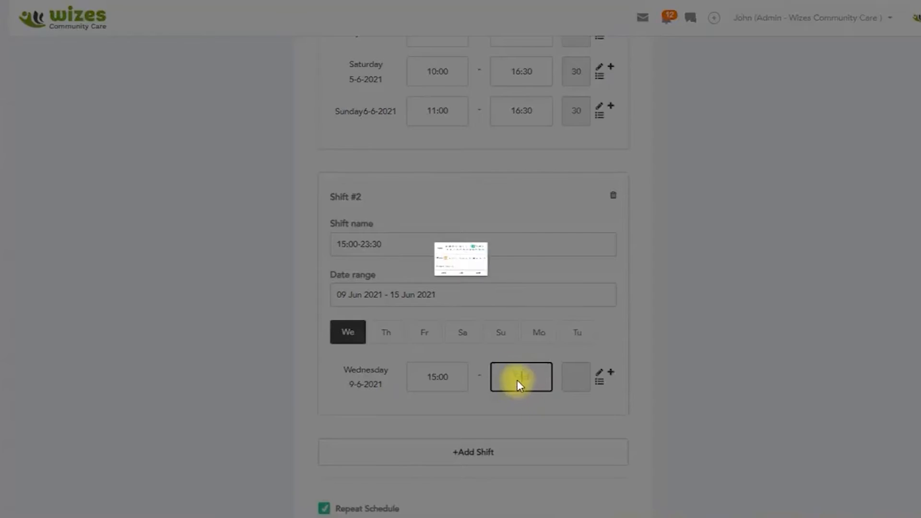
left_click(560, 219)
left_click(486, 256)
left_click(382, 321)
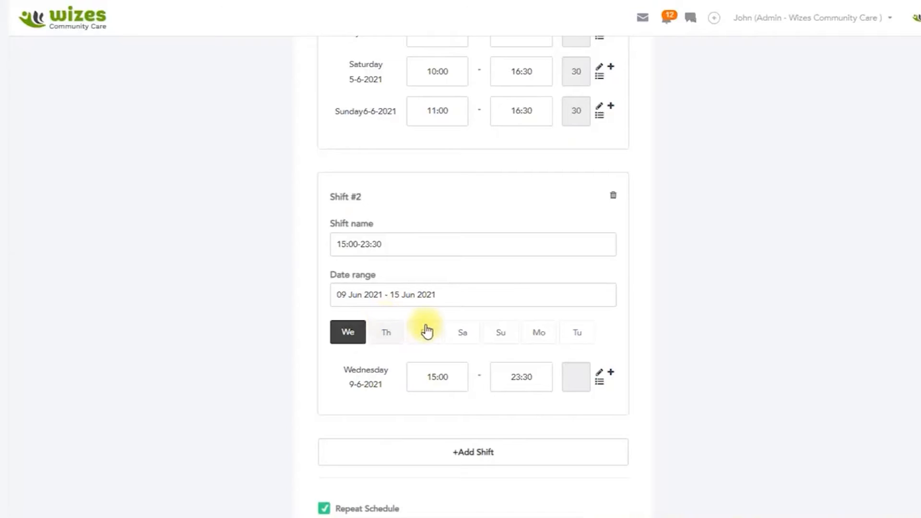
- Include Thursday, Friday, Saturday and Sunday in Shift #2
scroll(425, 329, "down", 3)
left_click(387, 200)
left_click(424, 200)
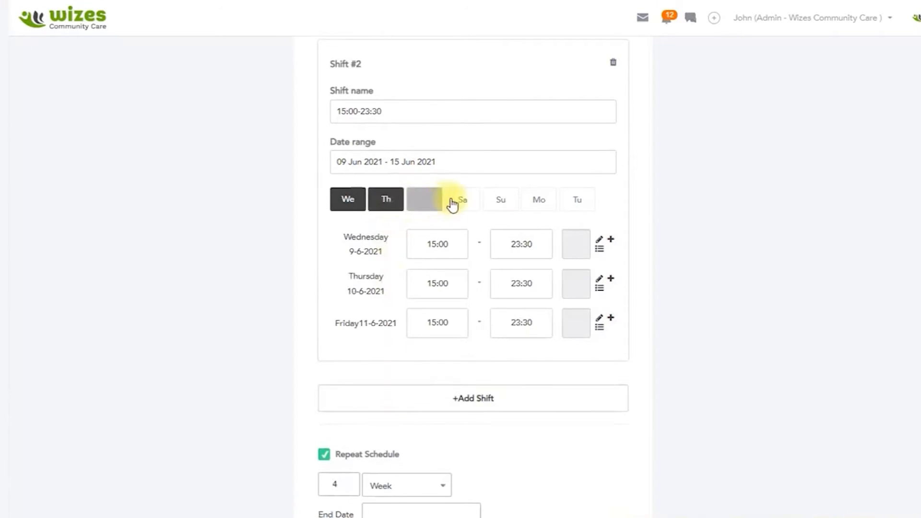
left_click(462, 200)
left_click(500, 200)
scroll(583, 313, "down", 3)
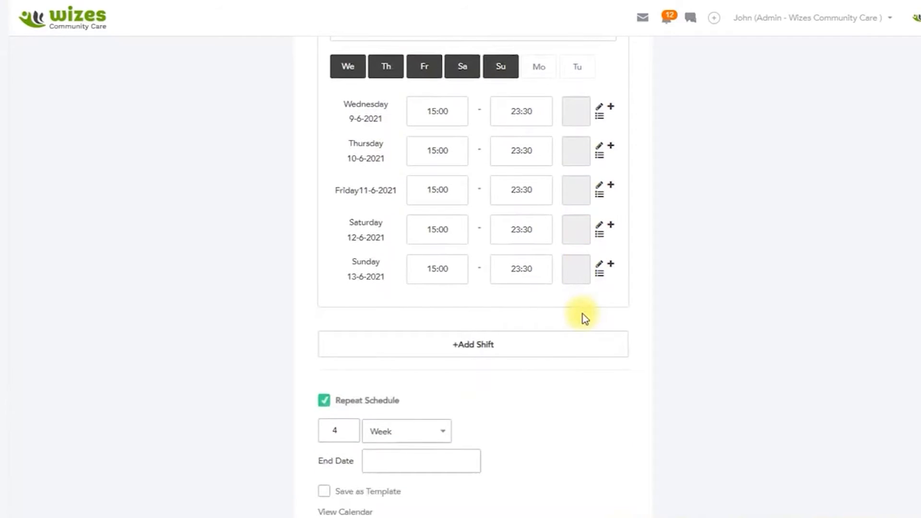
scroll(583, 316, "down", 2)
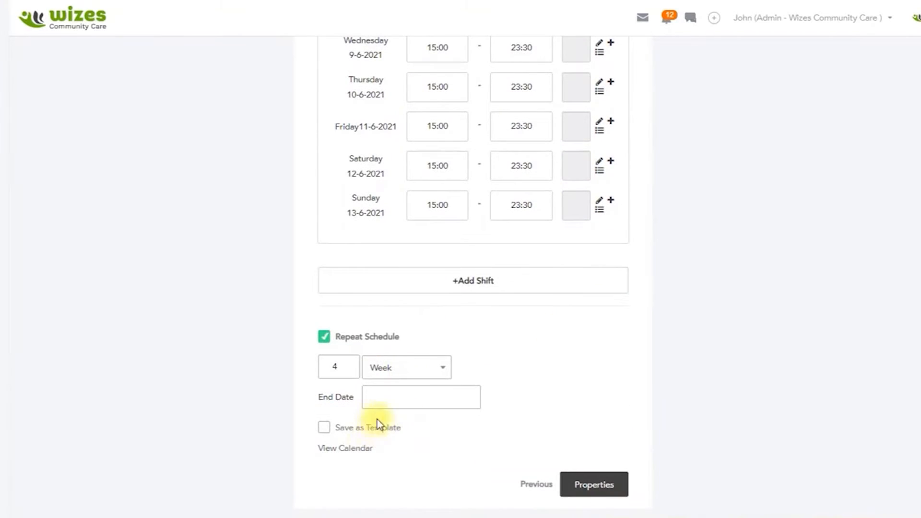
- Preview the June 2021 calendar for the two-shift schedule, look through its weeks and close it
left_click(361, 450)
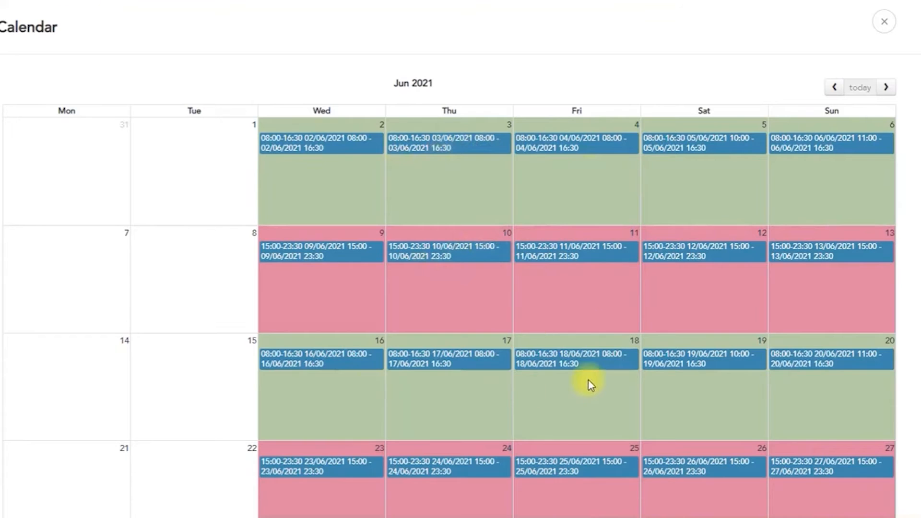
scroll(588, 382, "down", 4)
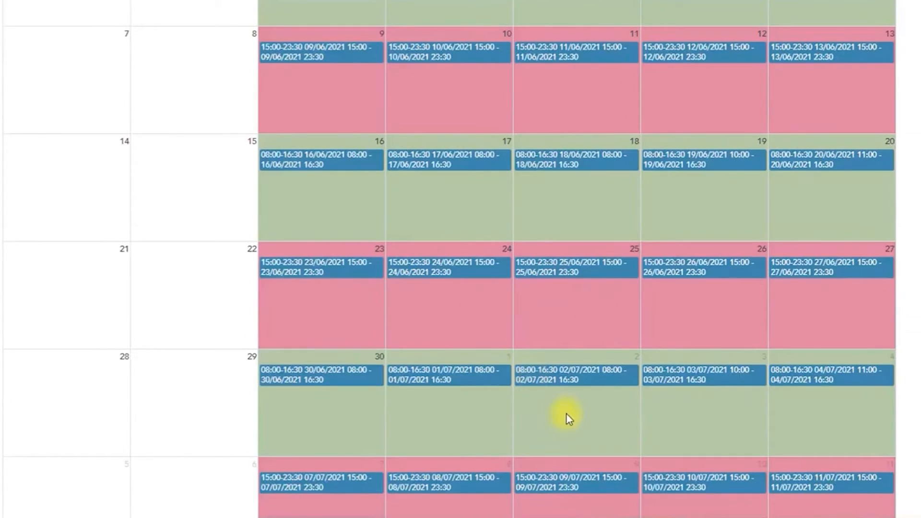
scroll(565, 417, "up", 4)
left_click(885, 19)
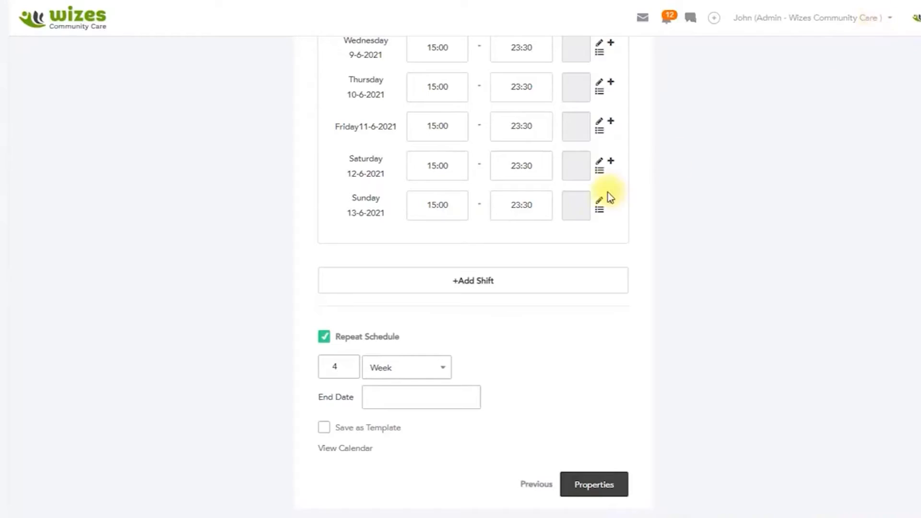
- Delete Shift #2 from the schedule
scroll(597, 225, "up", 5)
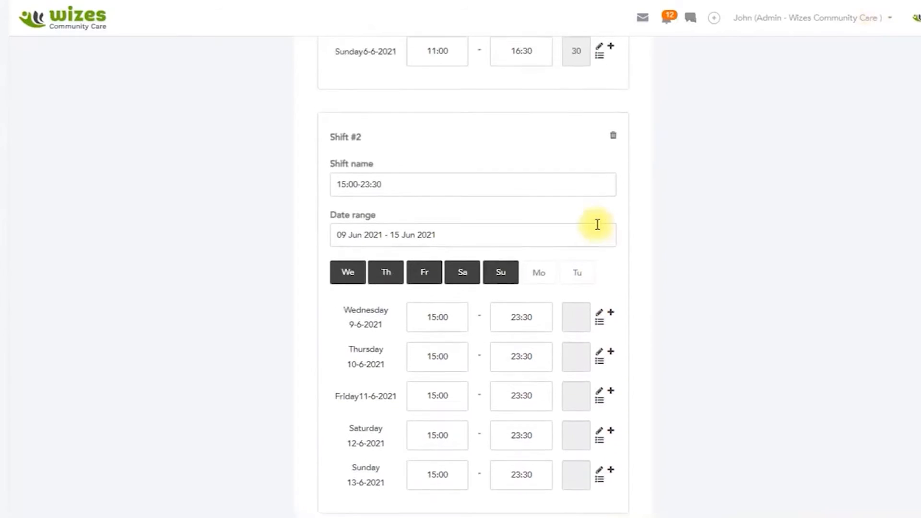
scroll(597, 224, "up", 5)
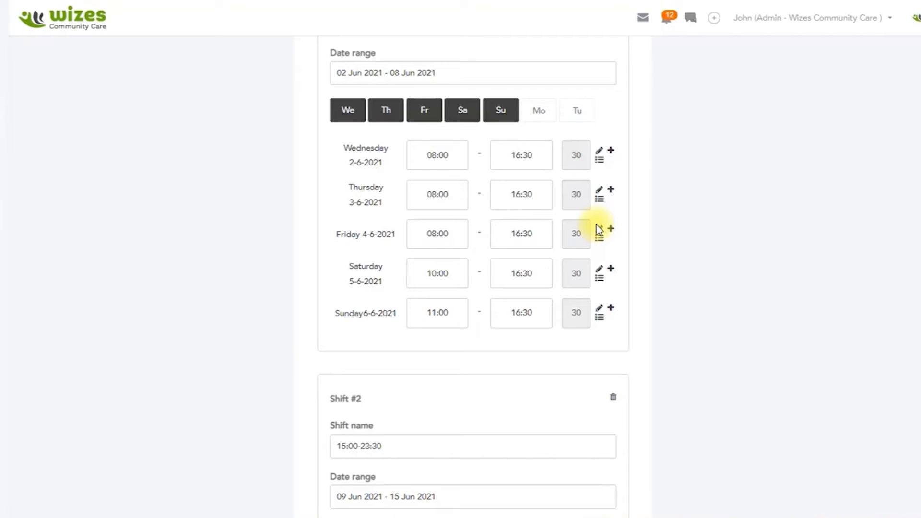
scroll(597, 226, "up", 4)
scroll(597, 224, "up", 5)
scroll(597, 223, "down", 5)
scroll(525, 305, "down", 4)
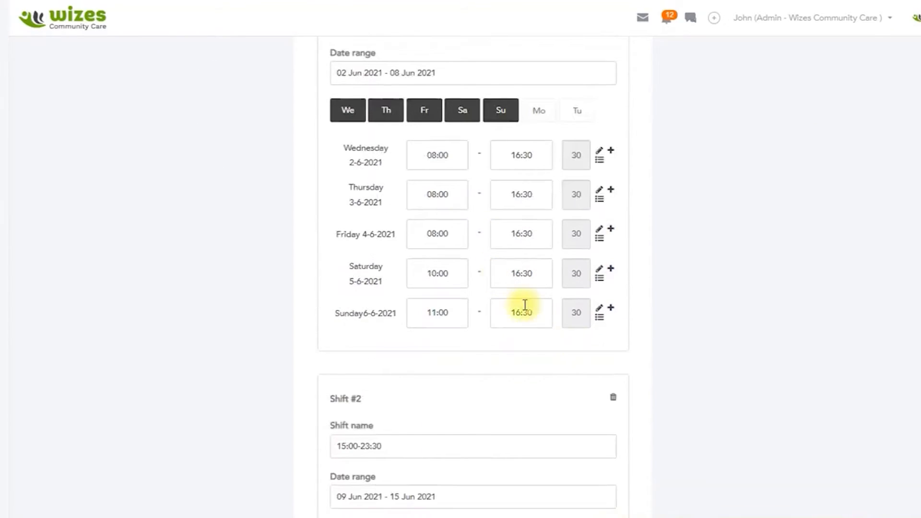
left_click(613, 397)
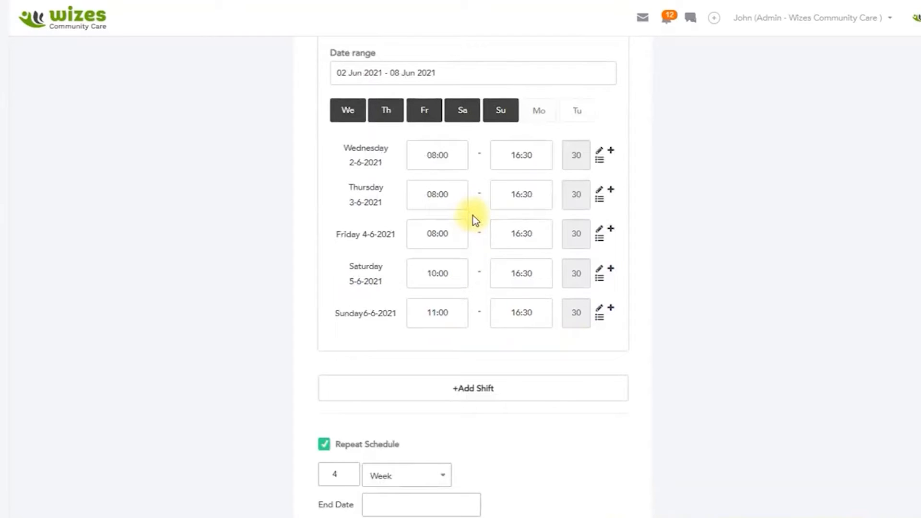
- Set the date range of Shift #1 to 02 Jun 2021 - 09 Jun 2021
left_click(447, 74)
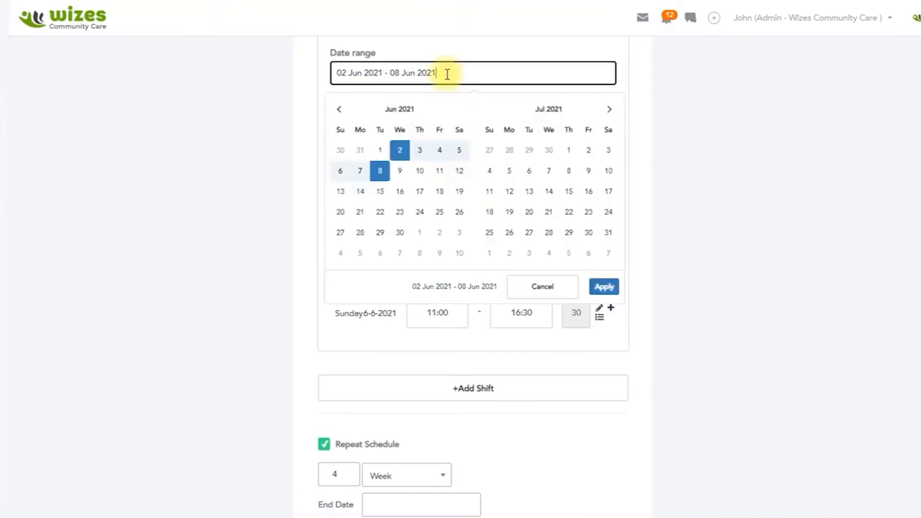
left_click(399, 150)
left_click(399, 170)
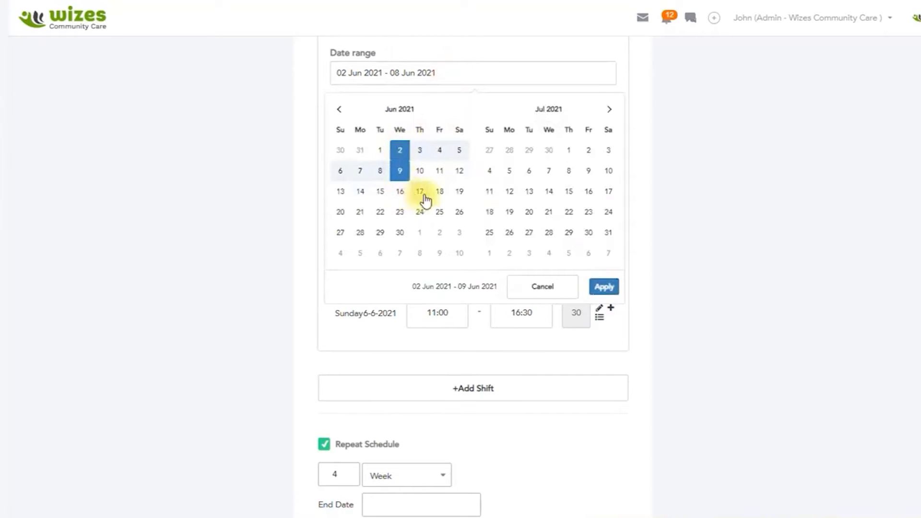
left_click(603, 286)
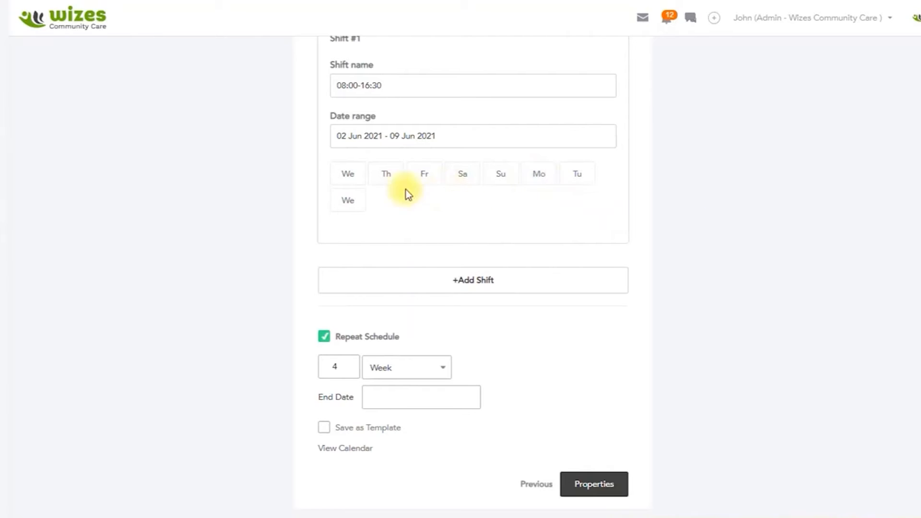
- Include the first Wednesday, Thursday, Friday and Saturday in Shift #1
left_click(341, 180)
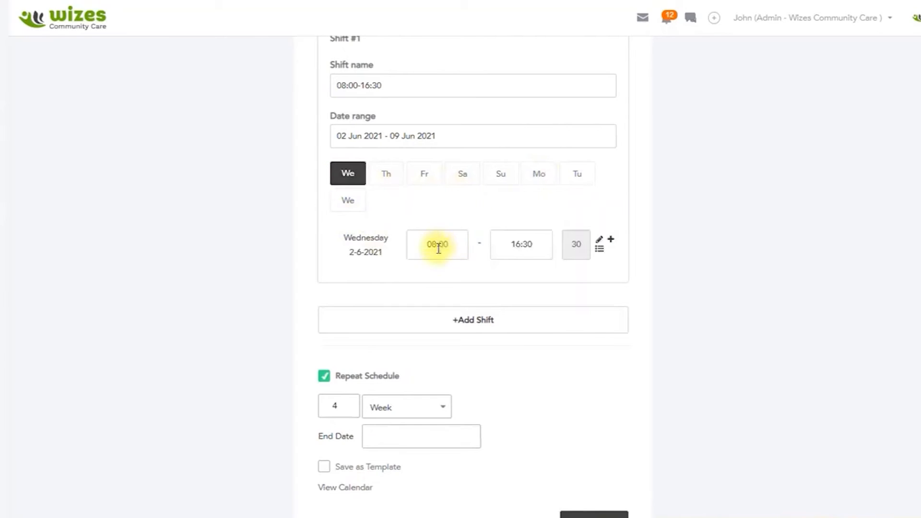
left_click(391, 181)
left_click(432, 181)
left_click(456, 180)
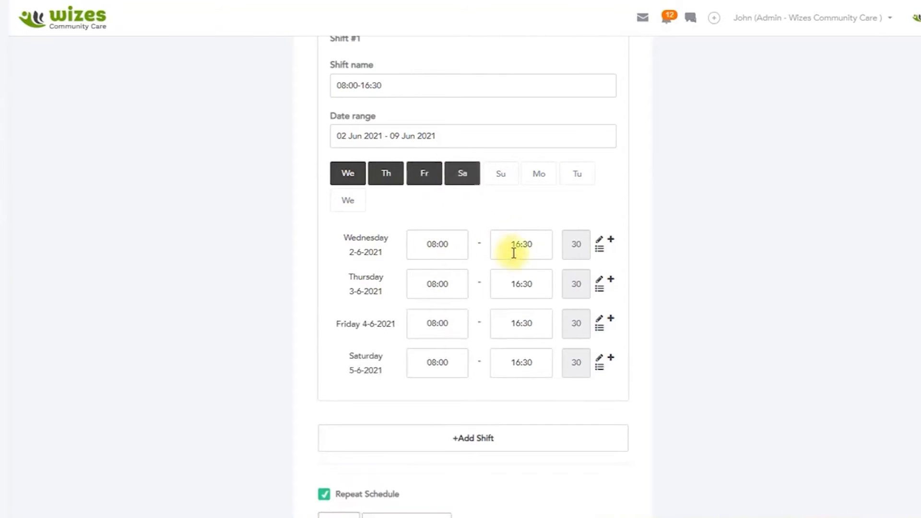
- Preview the calendar for the four-day rotation, check how the shifts repeat across the weeks and close it
scroll(504, 245, "down", 3)
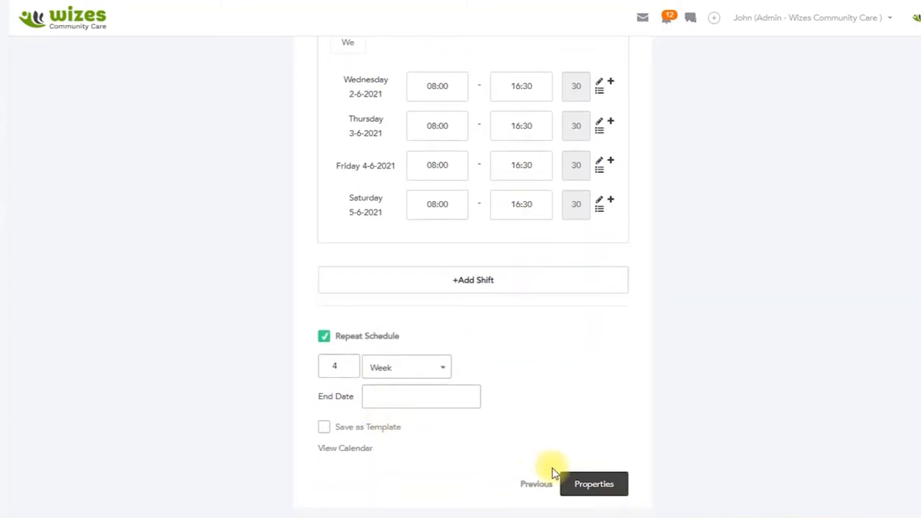
left_click(355, 448)
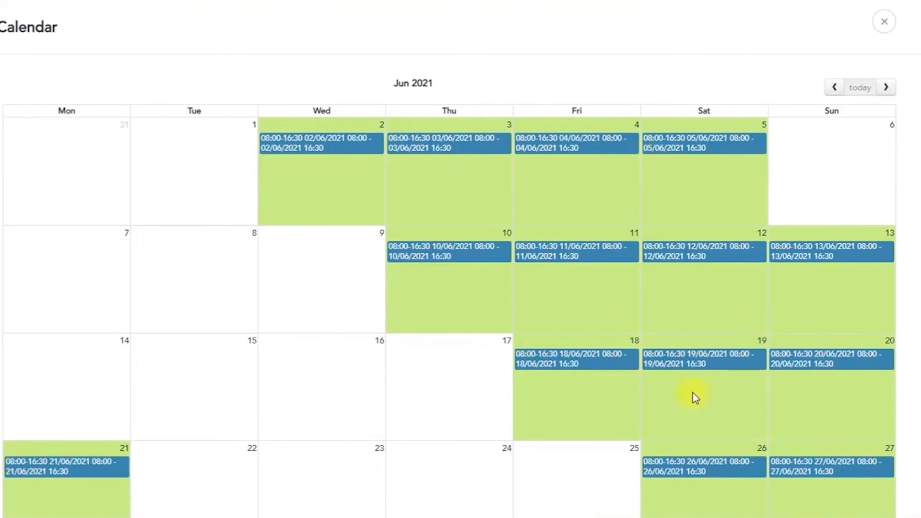
scroll(676, 377, "down", 3)
scroll(671, 376, "down", 3)
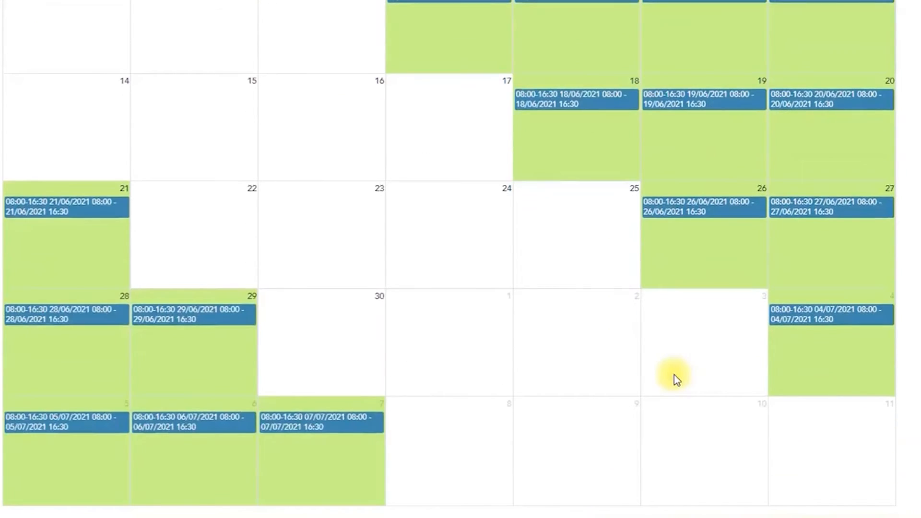
scroll(674, 372, "up", 6)
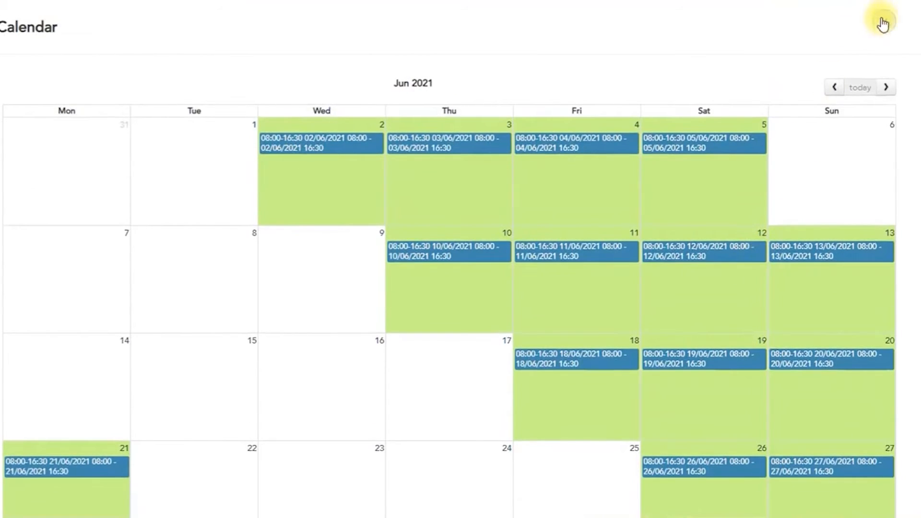
left_click(884, 21)
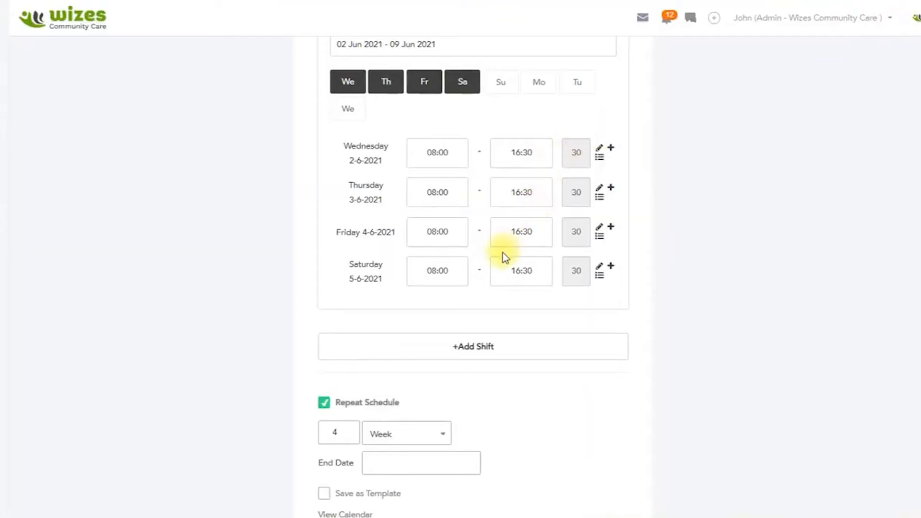
- Review the position, Shift #1 days and hours, and the repeat settings on the Schedule page
scroll(503, 247, "up", 5)
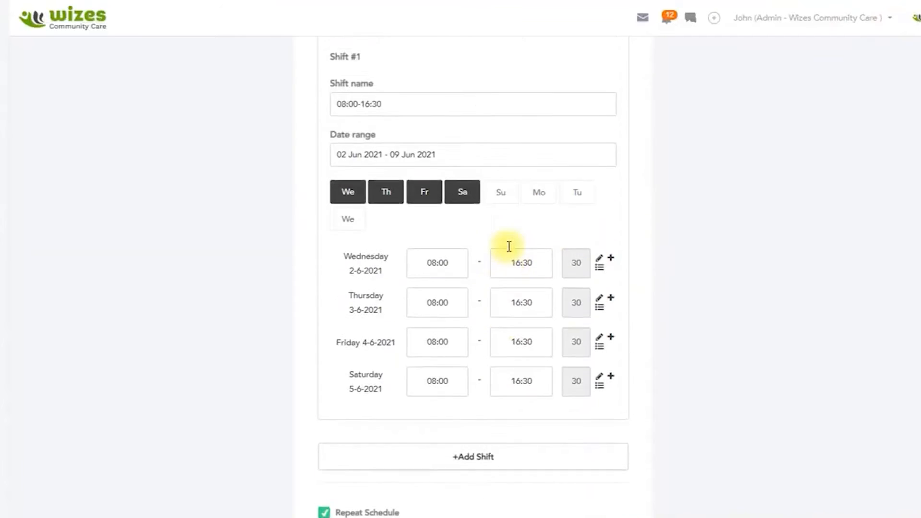
scroll(508, 243, "up", 5)
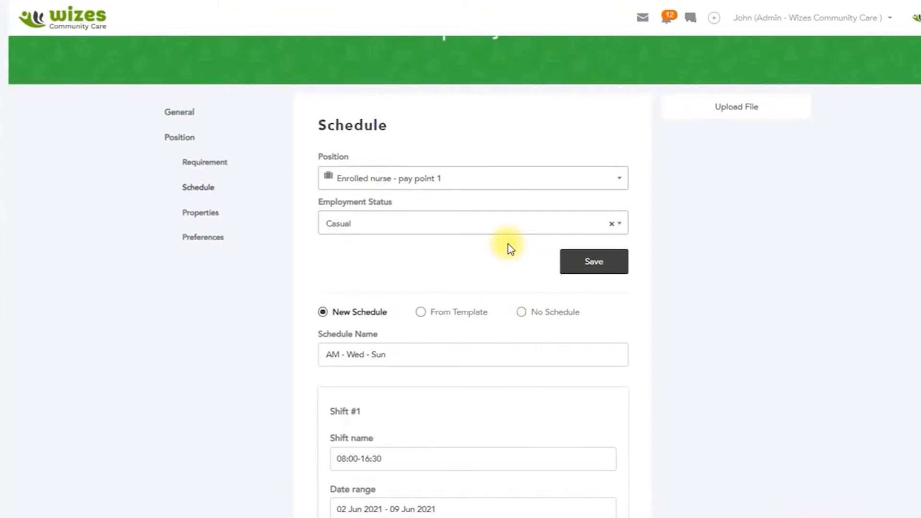
scroll(507, 244, "down", 10)
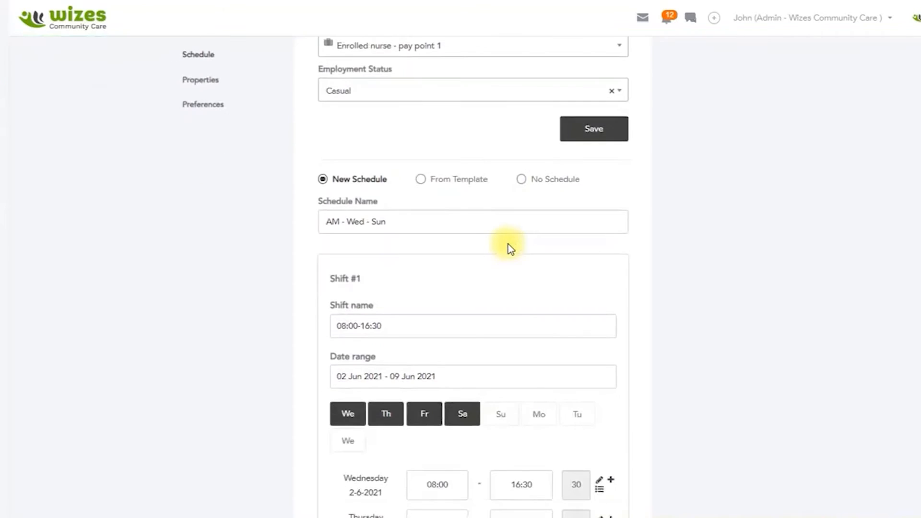
scroll(508, 243, "down", 2)
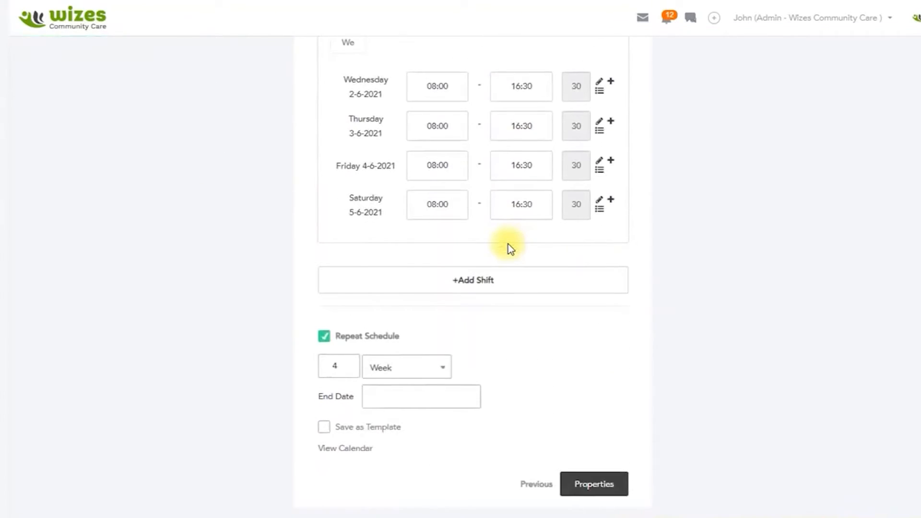
scroll(508, 244, "up", 8)
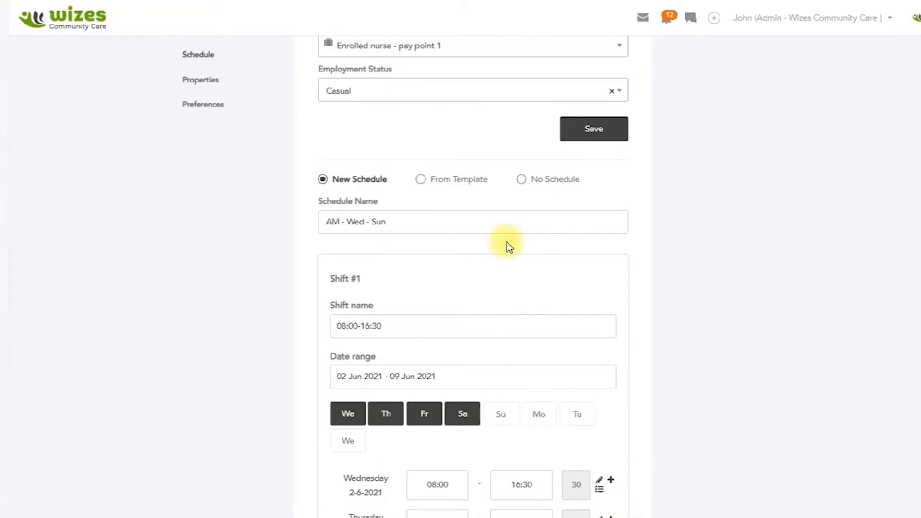
scroll(404, 280, "down", 5)
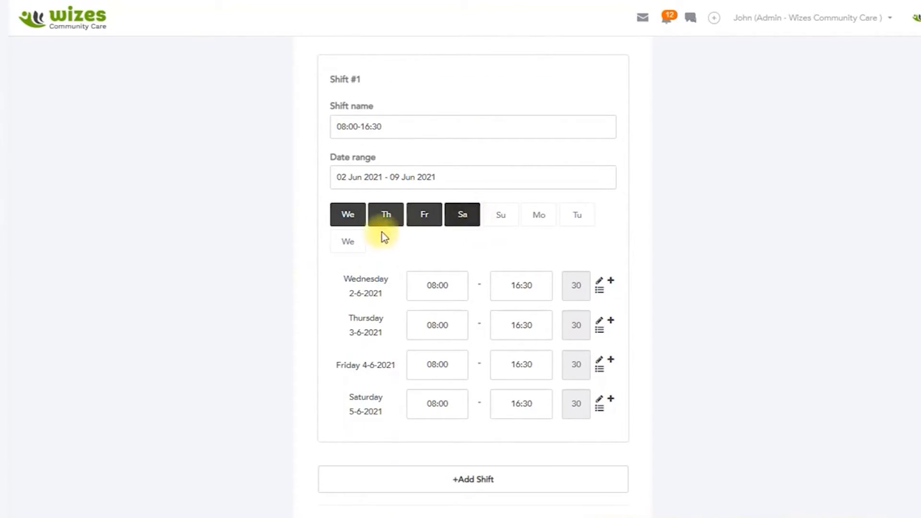
scroll(433, 245, "down", 5)
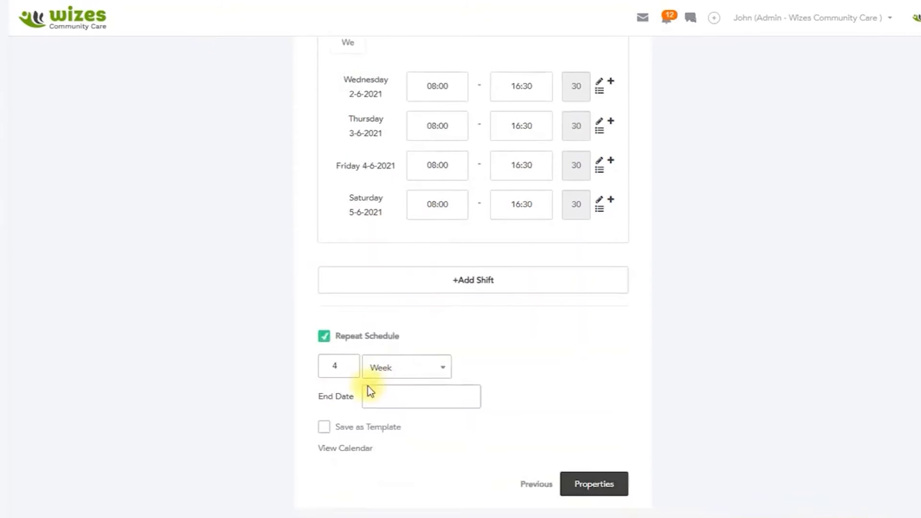
- Enable saving the schedule as a template and name the template "4 Days On 4 Days Off (Starting Wed)."
left_click(323, 426)
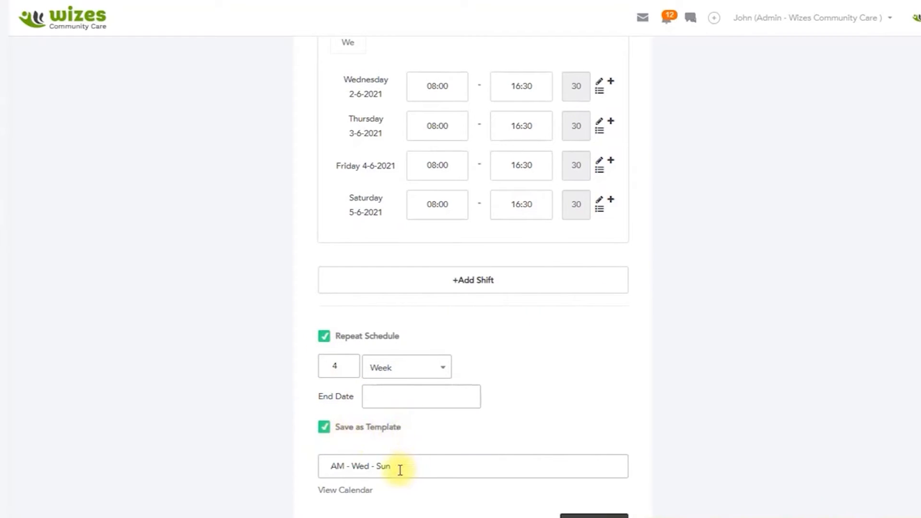
left_click_drag(398, 468, 310, 472)
type("4 Week")
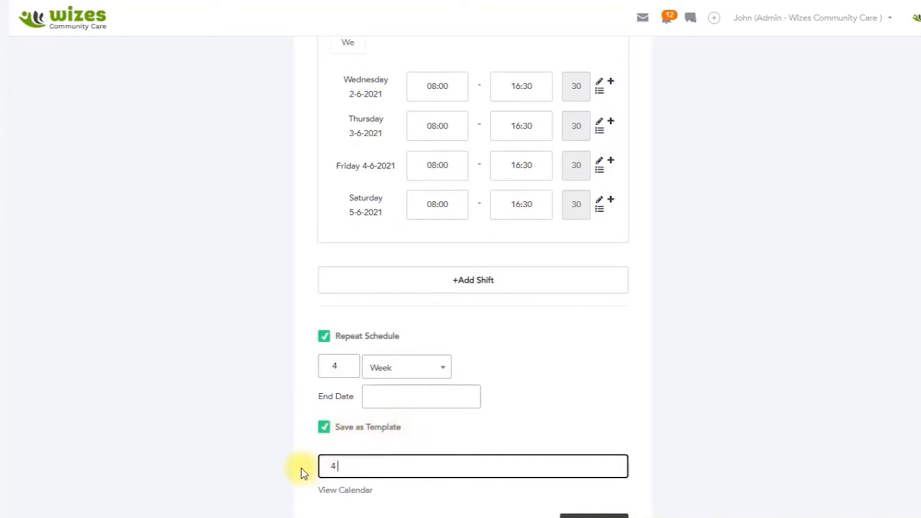
key("BackSpace")
key("BackSpace")
key("BackSpace")
key("BackSpace")
type("Dasy ")
type("4 Days")
key("BackSpace")
key("BackSpace")
key("BackSpace")
key("BackSpace")
key("BackSpace")
key("BackSpace")
key("BackSpace")
key("BackSpace")
key("BackSpace")
type("ys")
type(" On 4")
type(" Days Off")
type(" (SD")
key("BackSpace")
type("tarting W")
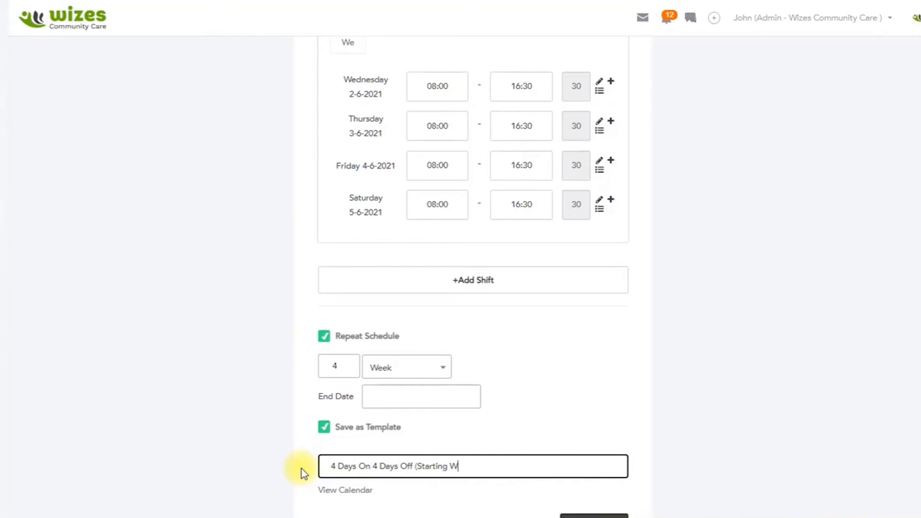
type(".")
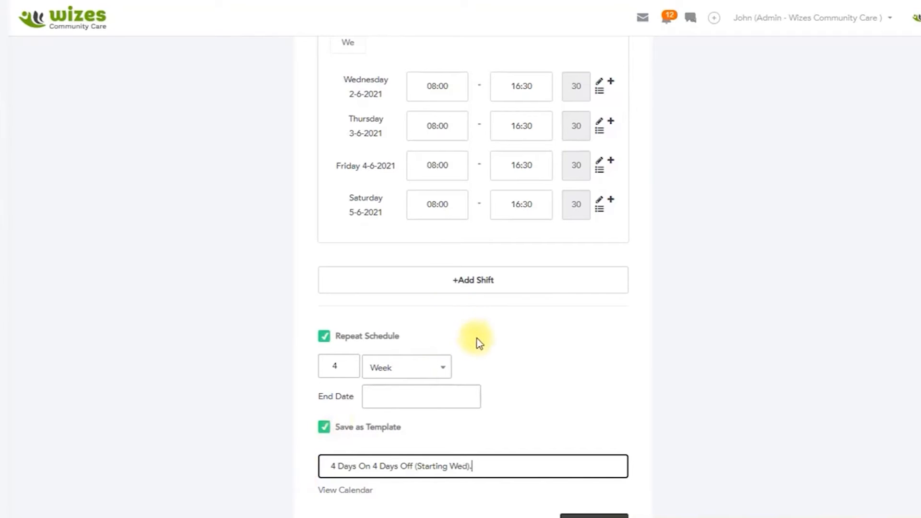
- Check the schedule name, Shift #1 entries, template name and schedule source options across the whole form
scroll(477, 338, "up", 4)
scroll(478, 339, "up", 3)
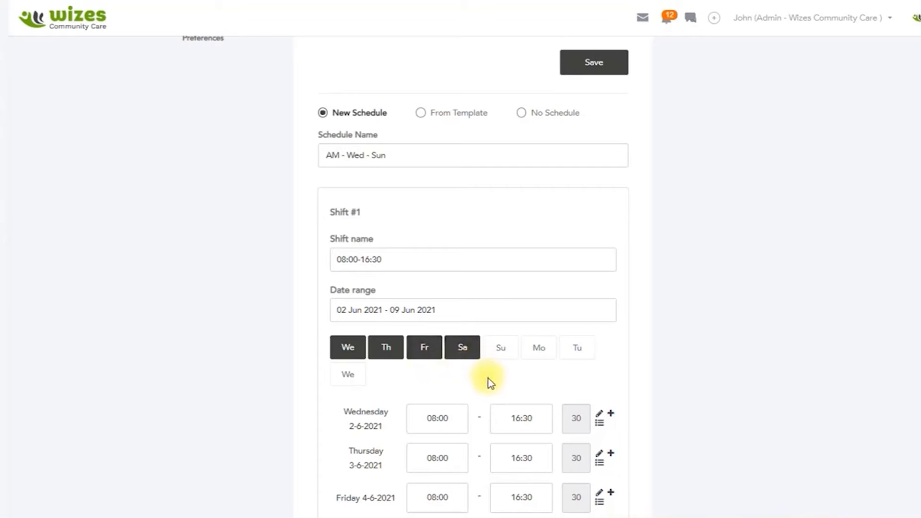
scroll(488, 378, "down", 4)
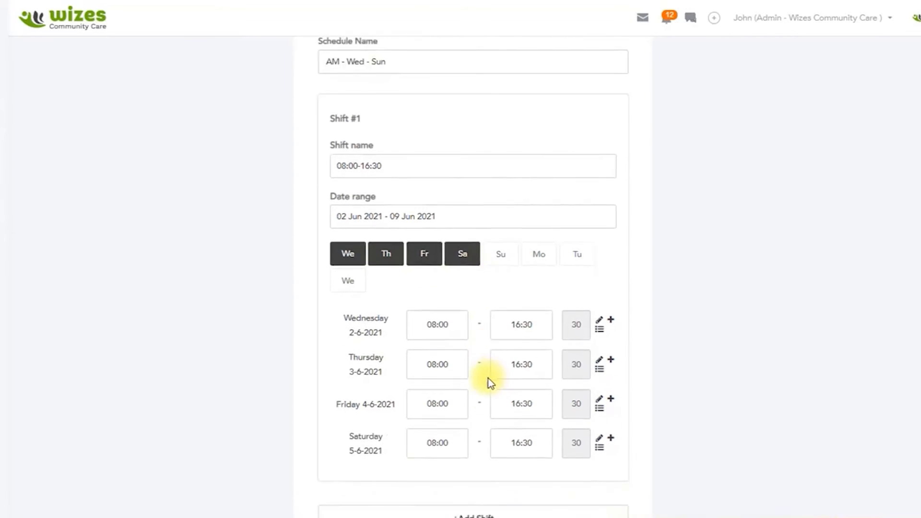
scroll(488, 379, "down", 3)
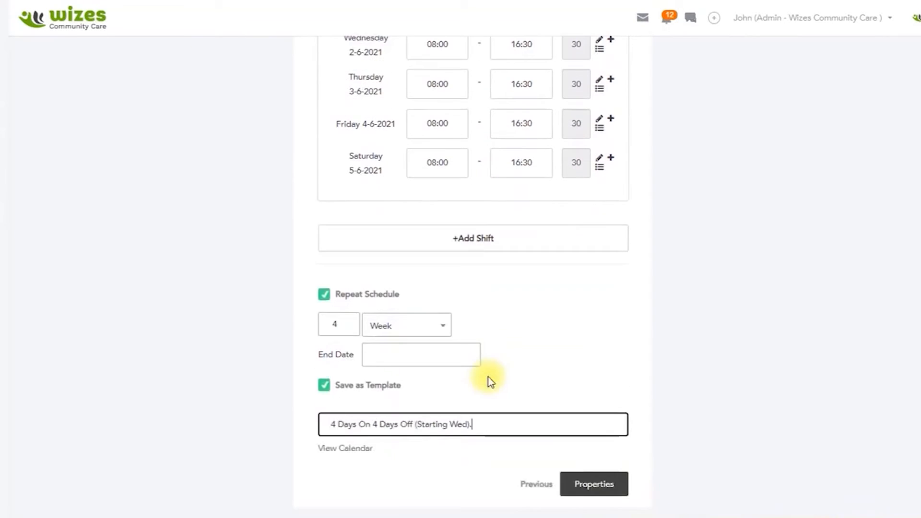
scroll(492, 387, "up", 12)
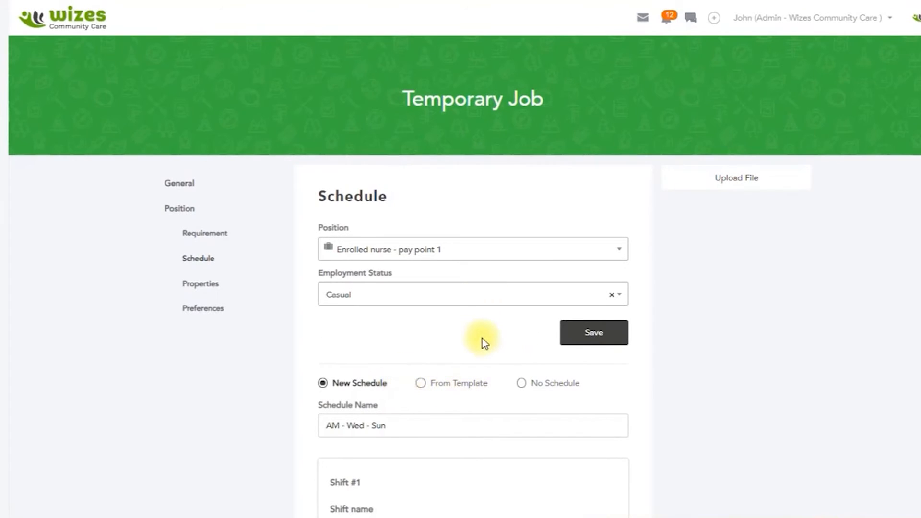
scroll(482, 338, "down", 1)
scroll(425, 340, "down", 3)
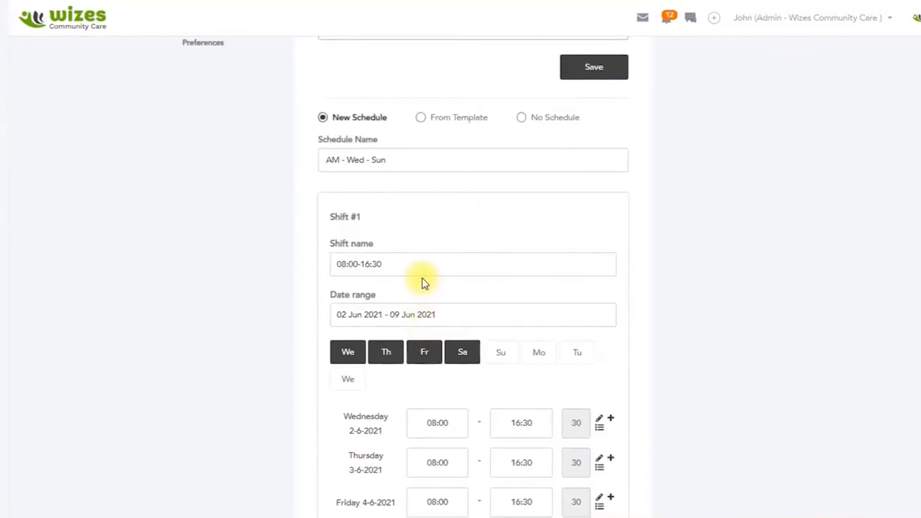
scroll(424, 281, "down", 2)
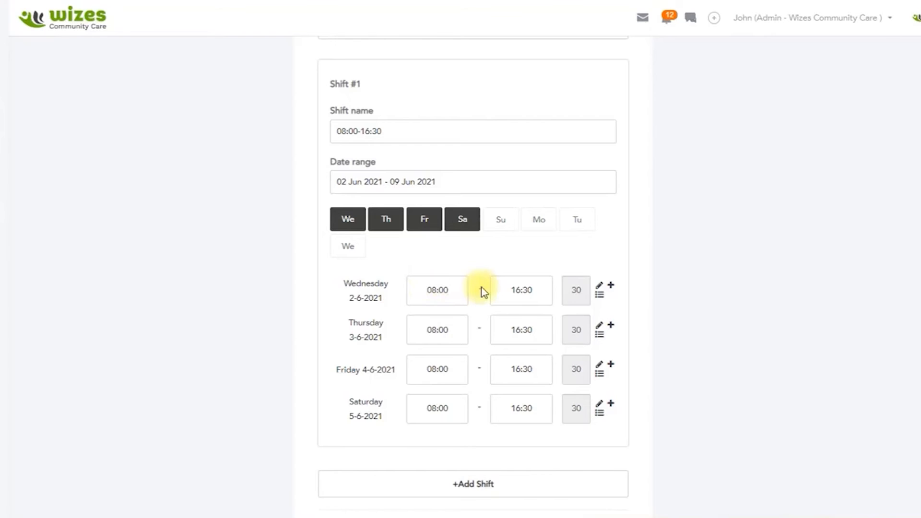
scroll(482, 291, "up", 2)
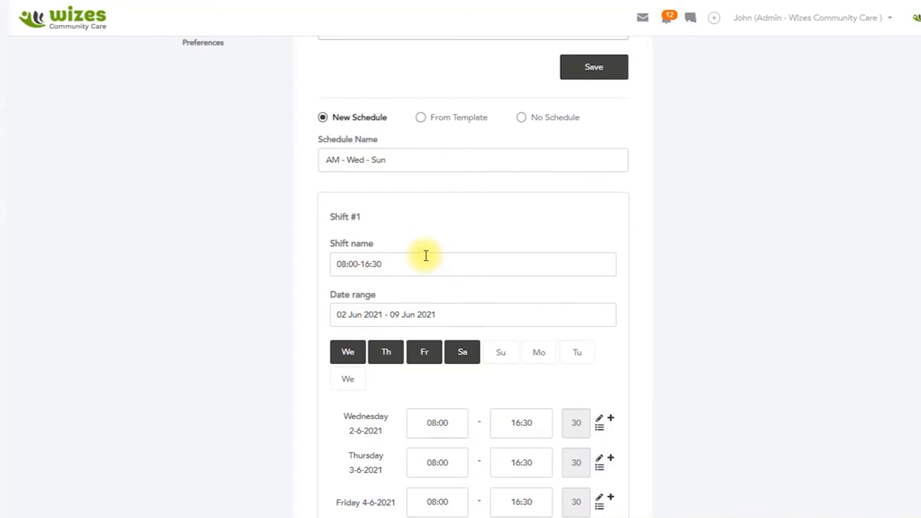
- Review the Shift #1 days and hours, check Wednesday's break times and close the Breaks pop-up
scroll(425, 255, "down", 1)
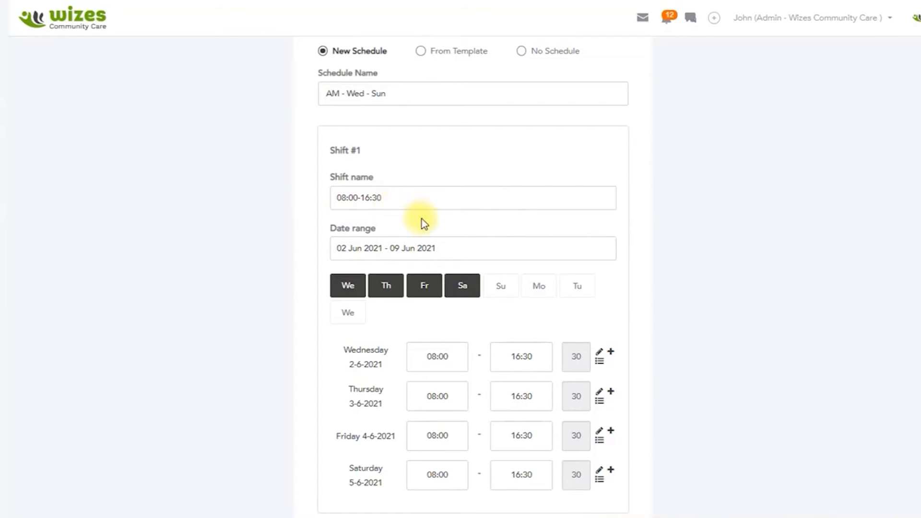
scroll(500, 228, "down", 2)
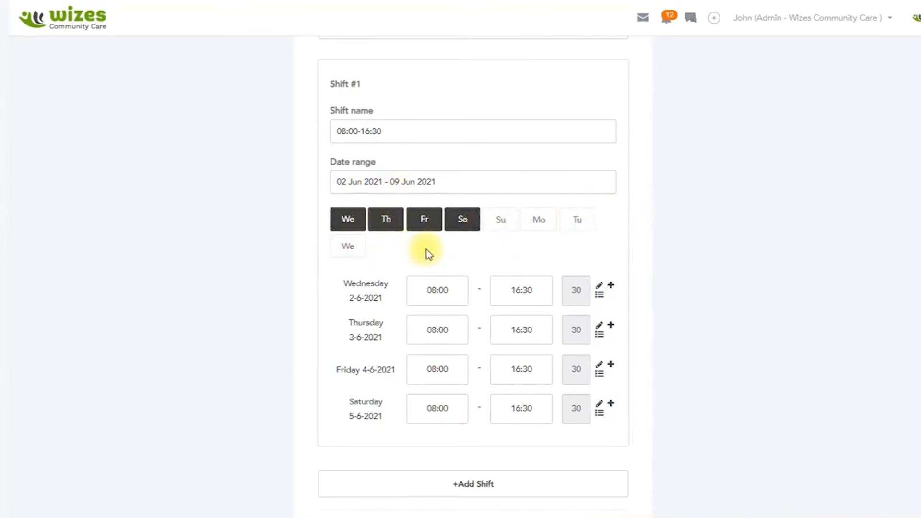
scroll(480, 258, "down", 1)
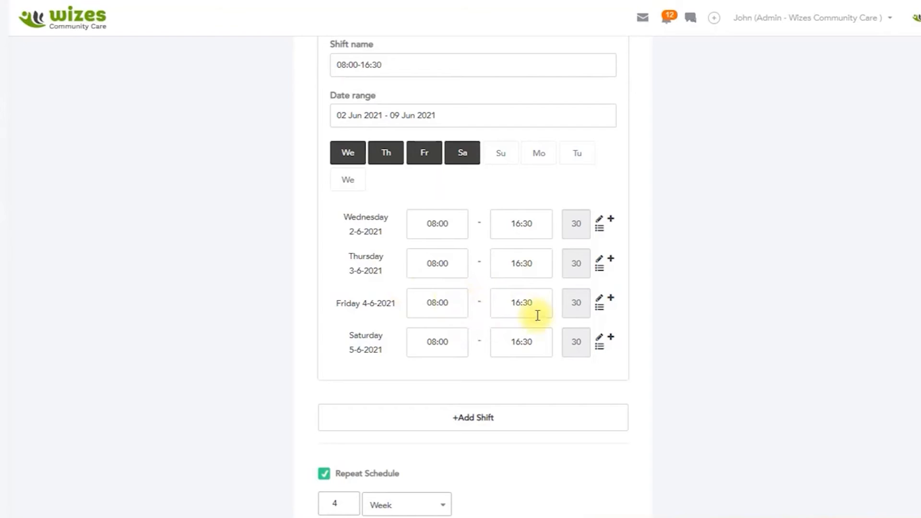
left_click(600, 221)
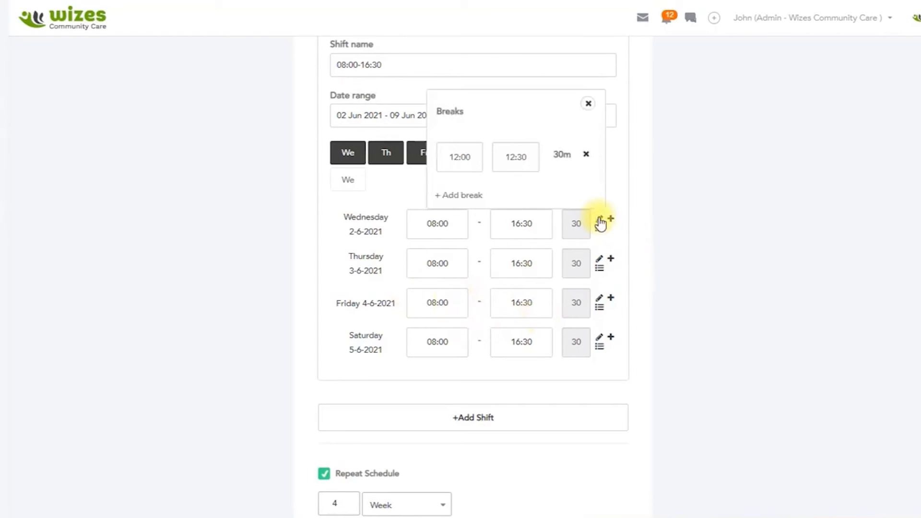
left_click(587, 104)
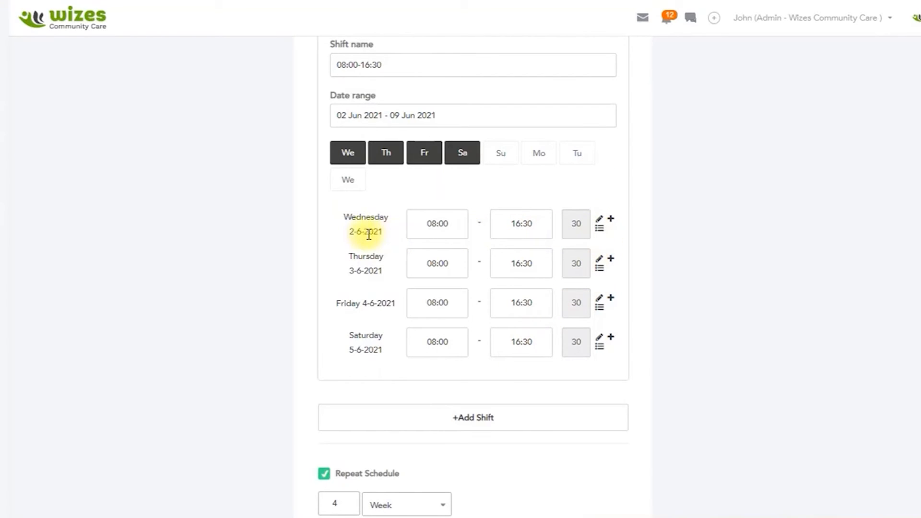
- Add a second Wednesday time entry from 18:00 to 19:00 in Shift #1 and delete it again
left_click(610, 221)
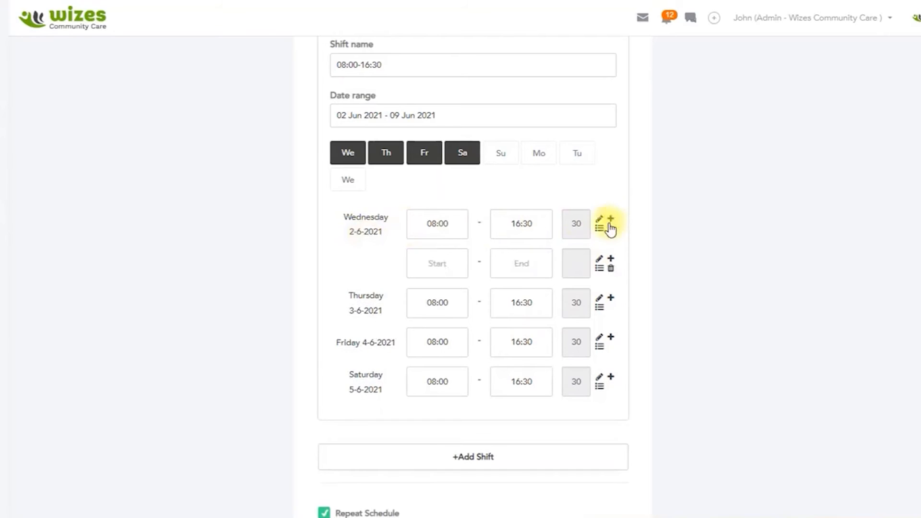
left_click(419, 267)
left_click(486, 218)
left_click(382, 321)
left_click(514, 263)
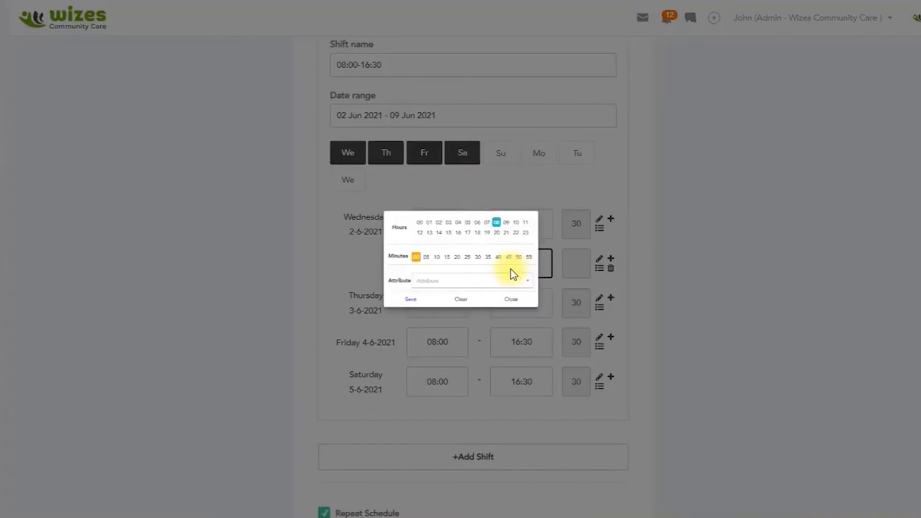
left_click(500, 219)
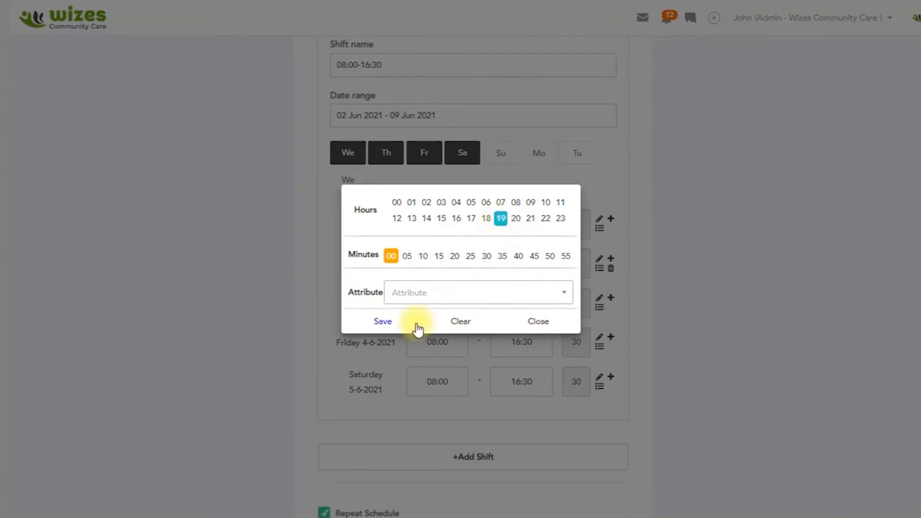
left_click(386, 322)
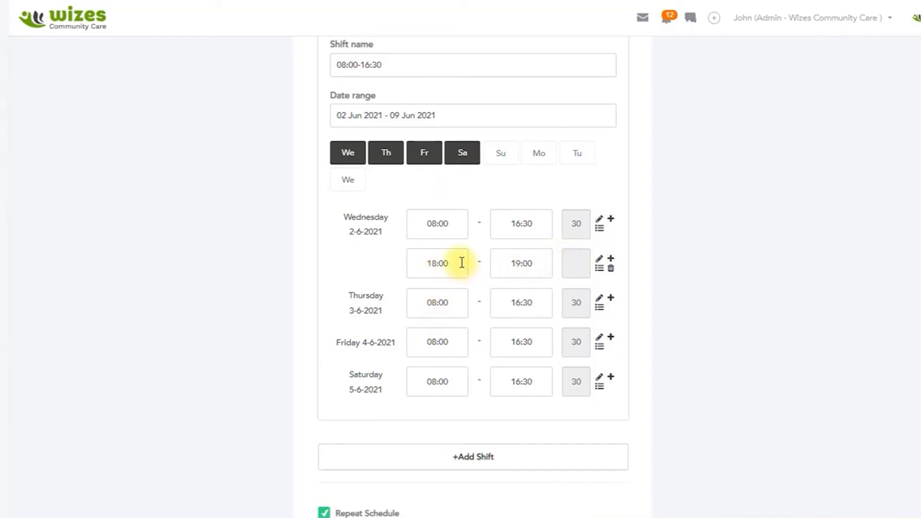
left_click(611, 271)
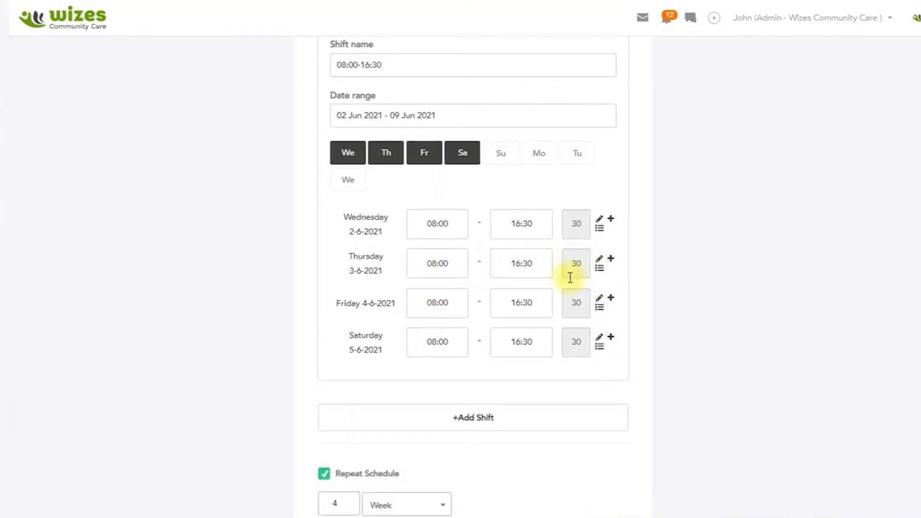
- Set Saturday's Shift #1 hours to 20:00–04:30 and accept the end time falling on the following day
left_click(434, 342)
left_click(516, 218)
left_click(398, 330)
left_click(510, 341)
left_click(456, 202)
left_click(383, 321)
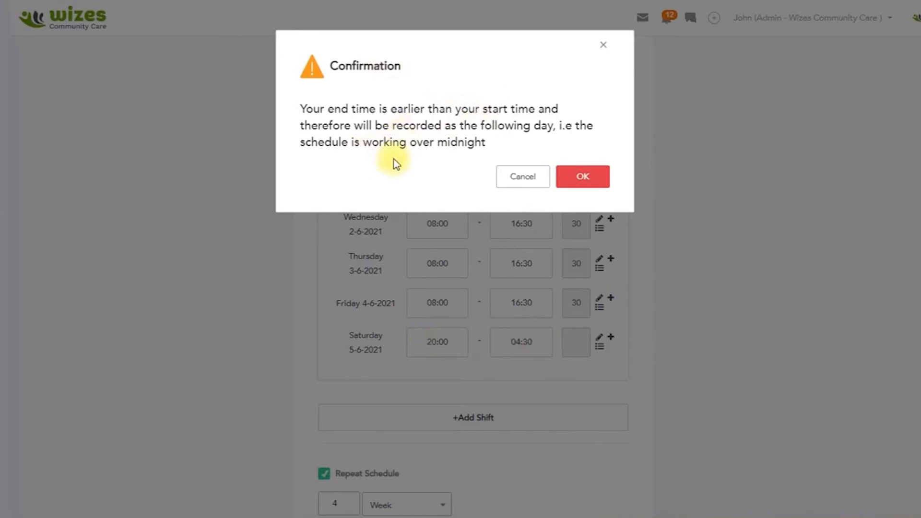
left_click(588, 180)
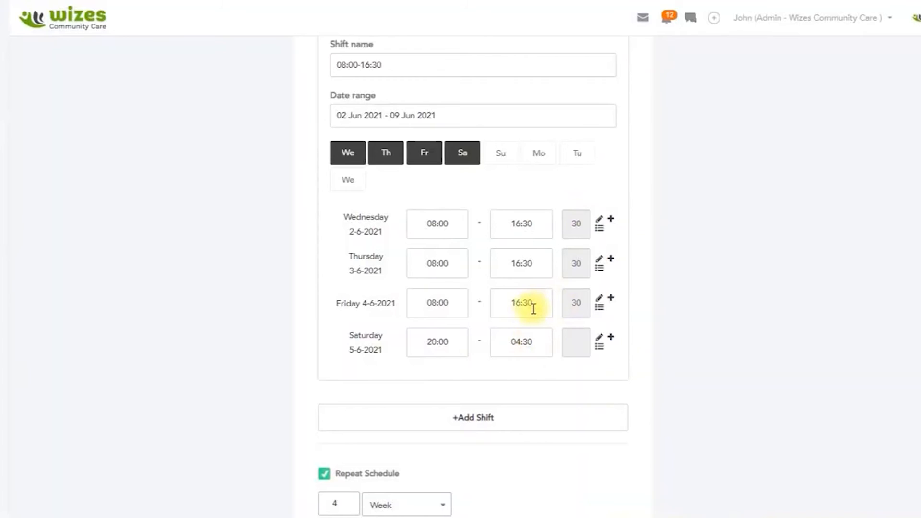
- Preview the schedule calendar, check how the overnight Saturday shift repeats through June and early July, and close it
scroll(533, 308, "down", 4)
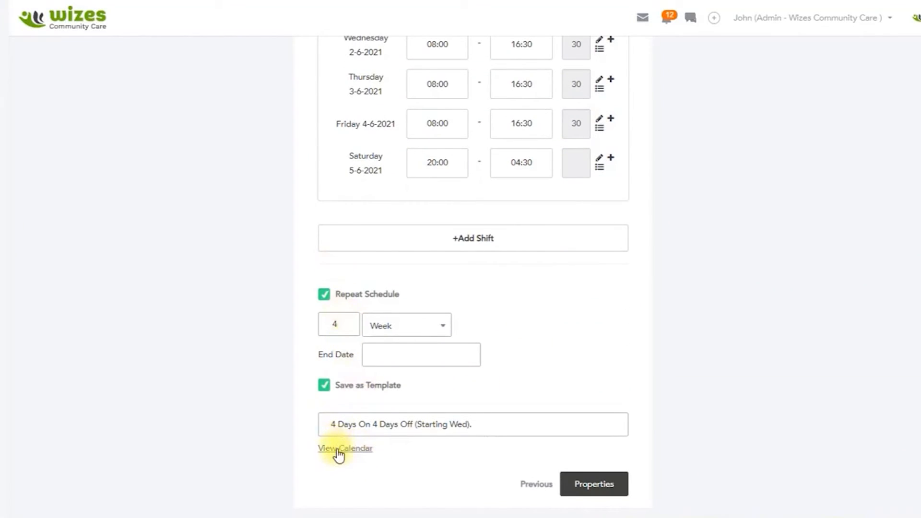
left_click(338, 449)
scroll(441, 310, "down", 3)
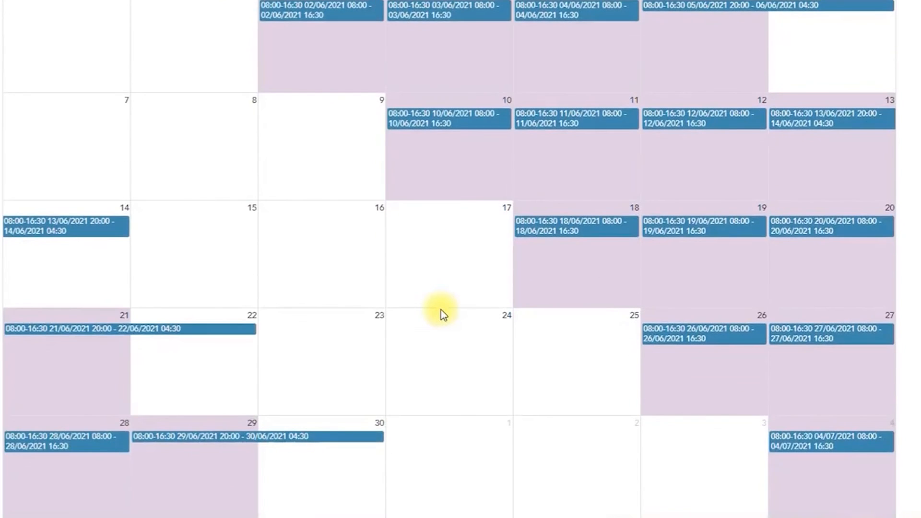
scroll(441, 310, "down", 3)
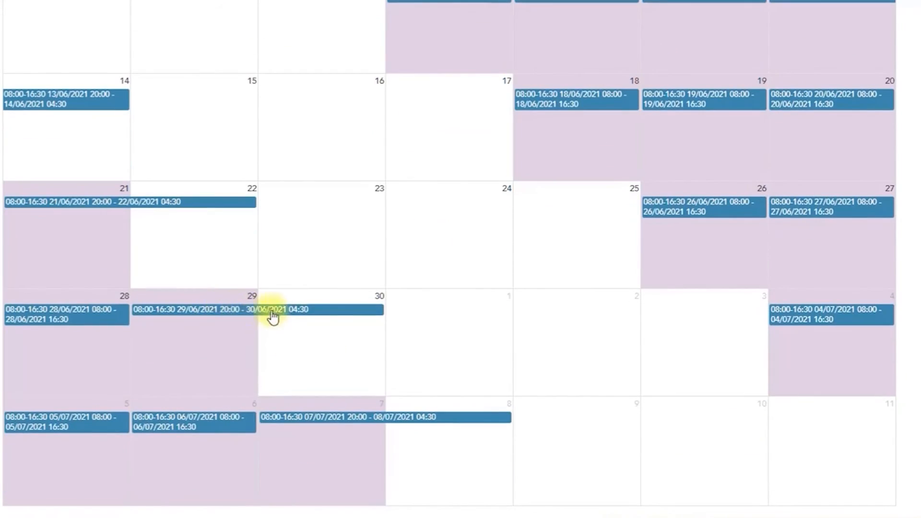
scroll(592, 345, "up", 6)
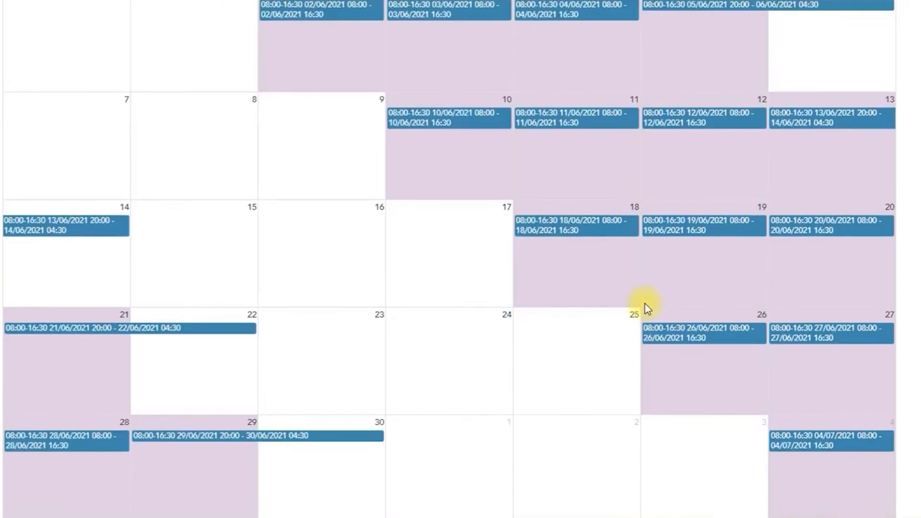
left_click(882, 24)
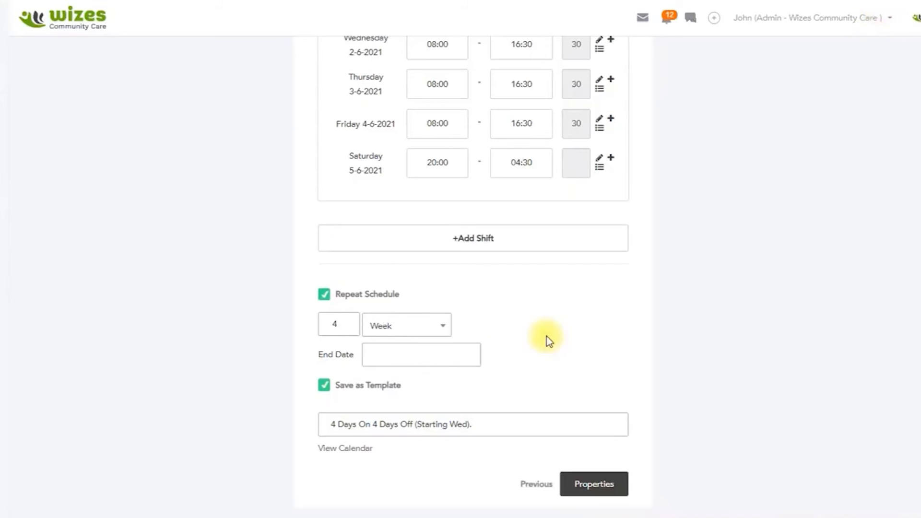
- Set the schedule to repeat for 8 weeks after checking the Shift #1 days and hours
scroll(481, 342, "up", 2)
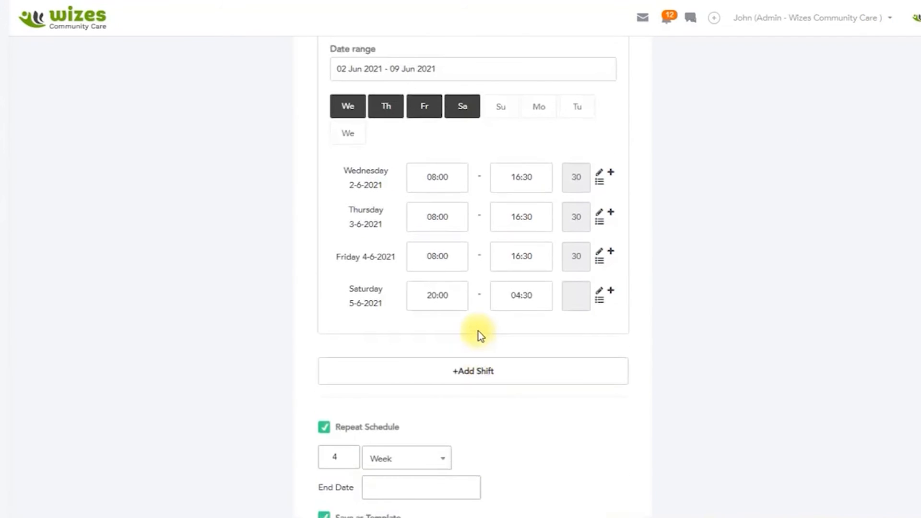
scroll(479, 335, "down", 2)
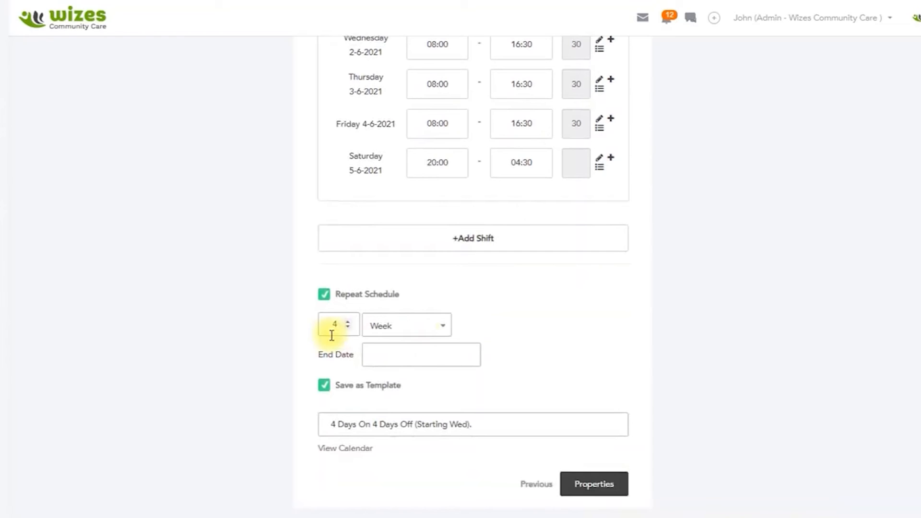
scroll(495, 308, "up", 4)
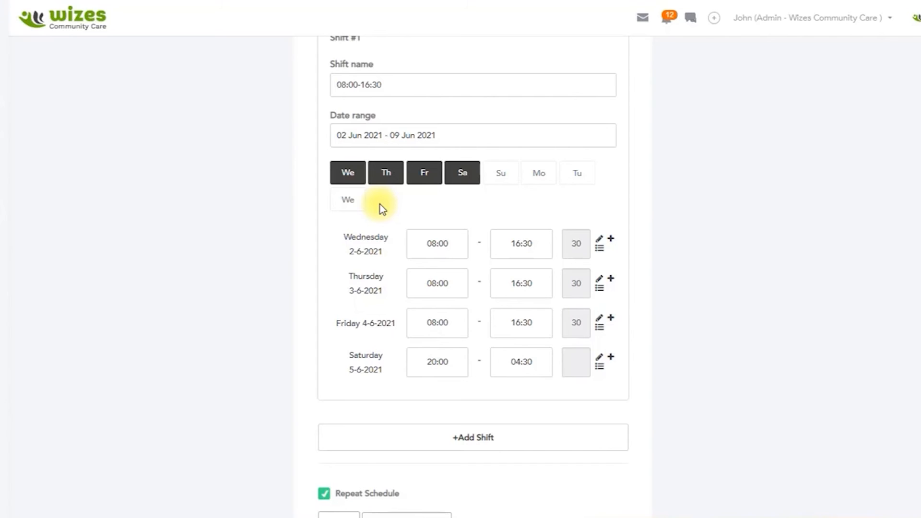
scroll(380, 206, "down", 4)
left_click(341, 324)
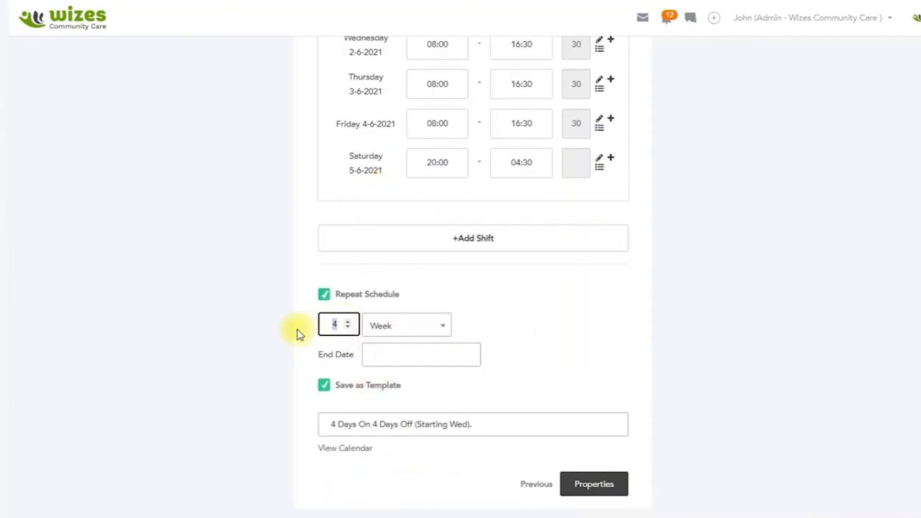
type("8")
- Set the repeat schedule's end date to 30-09-2021
left_click(379, 355)
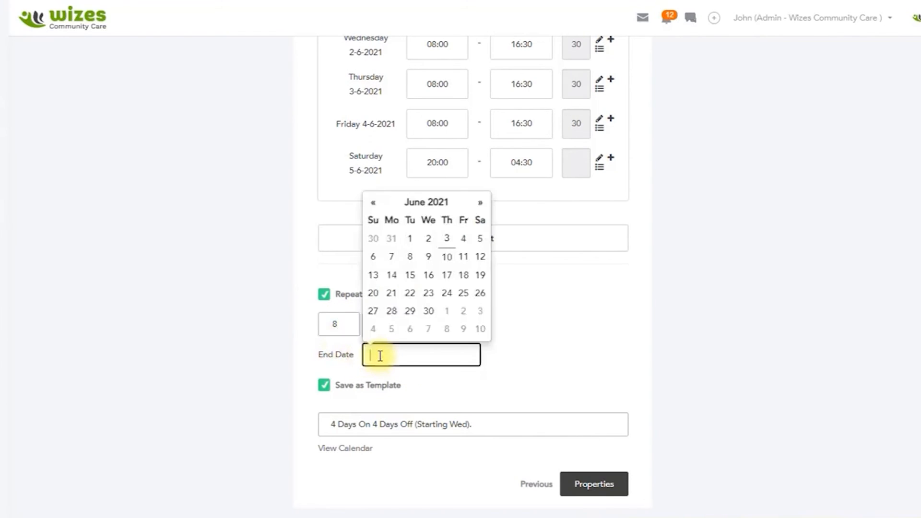
left_click(479, 202)
left_click(479, 202)
left_click(480, 202)
left_click(446, 310)
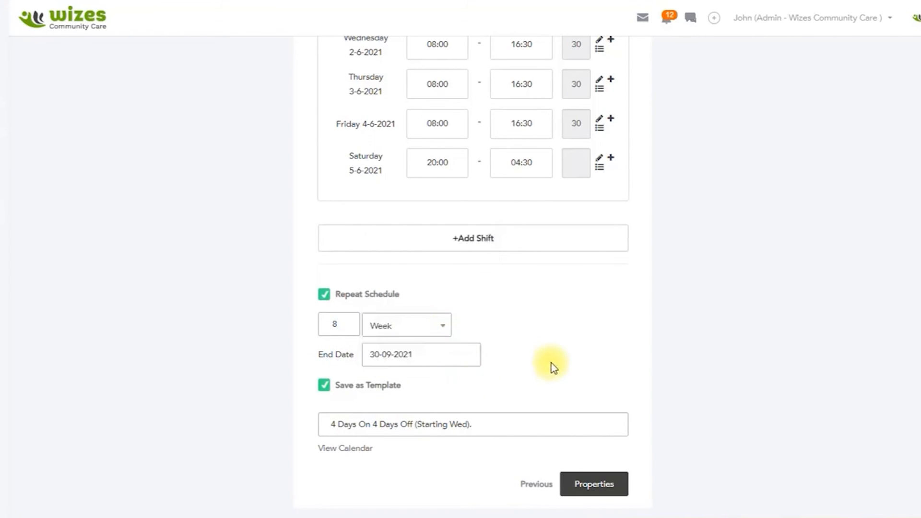
- Set the repeat count of the schedule to 52 weeks
double_click(335, 323)
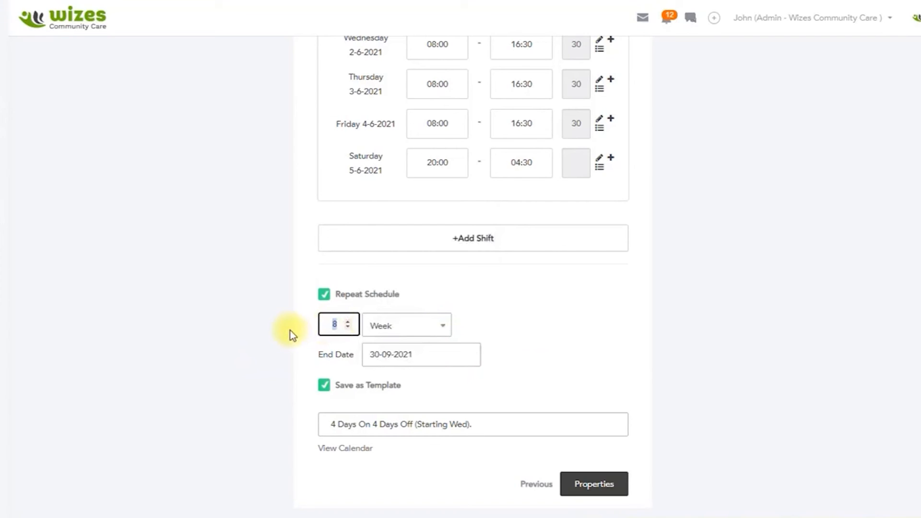
type("52")
key("Tab")
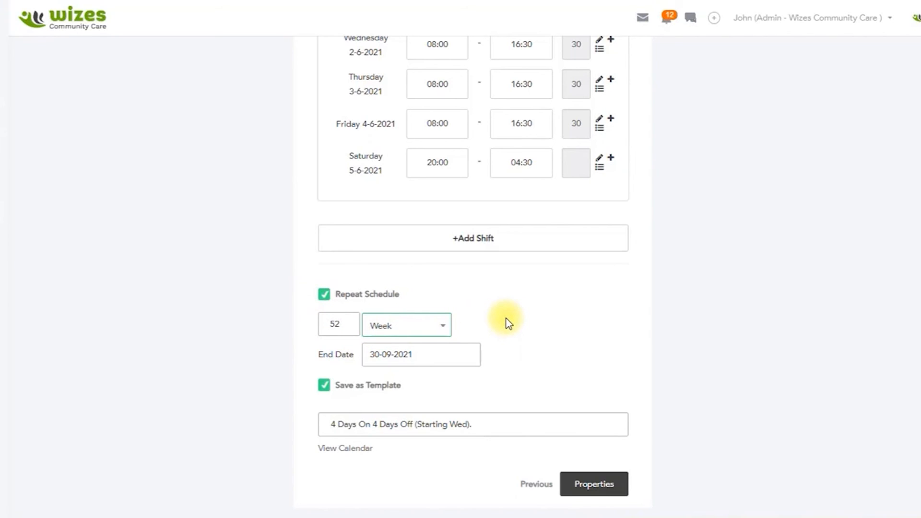
- Review the schedule source options, Shift #1 hours, repeat settings and template name across the Schedule page
scroll(508, 323, "up", 10)
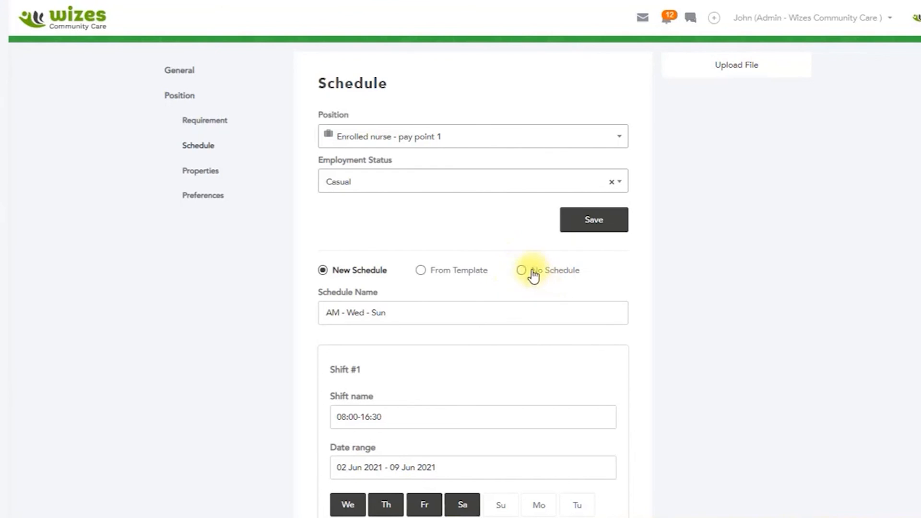
scroll(539, 283, "down", 5)
scroll(539, 283, "down", 5)
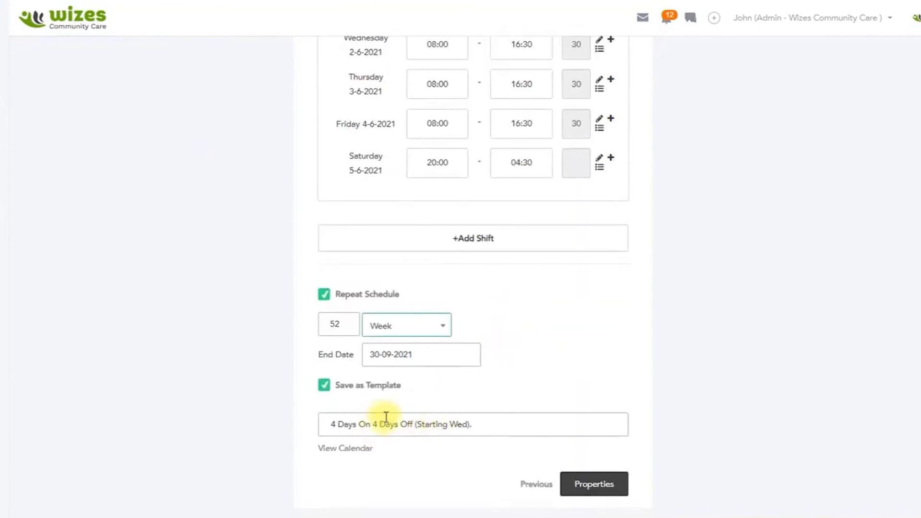
scroll(411, 410, "up", 10)
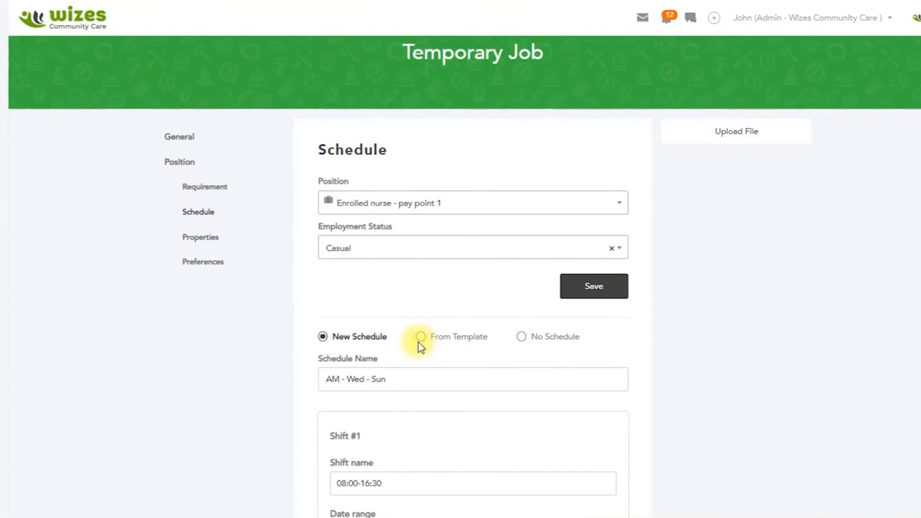
scroll(429, 364, "down", 5)
scroll(429, 364, "down", 3)
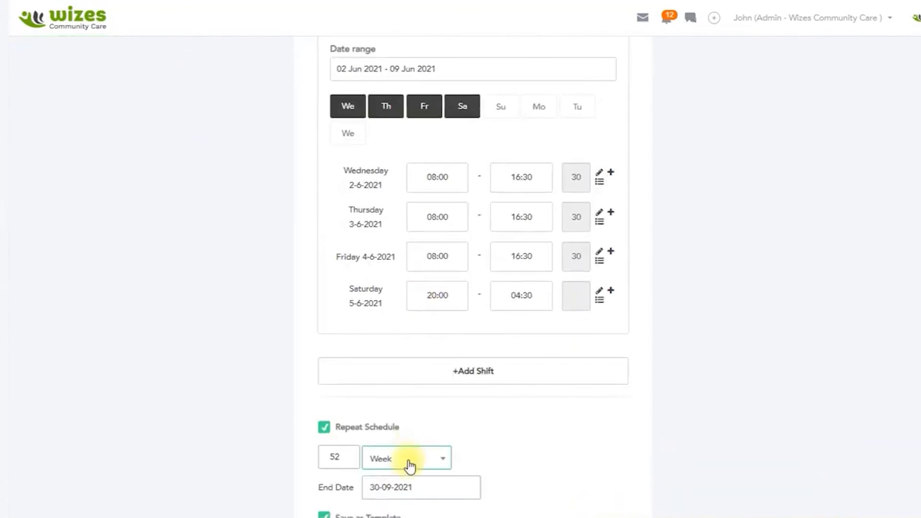
scroll(403, 468, "down", 3)
scroll(429, 326, "up", 3)
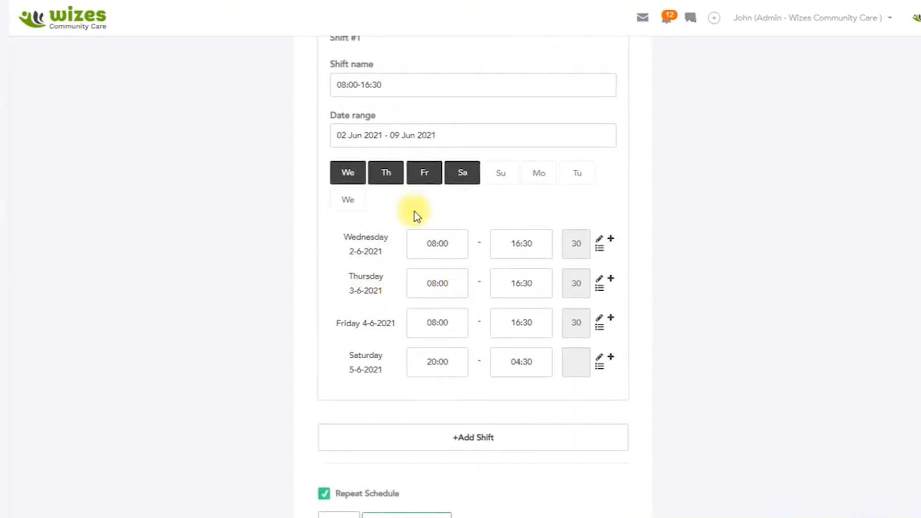
- Inspect the Shift #1 date range calendar, cancel it, and recheck the form from employment status to repeat settings
left_click_drag(448, 136, 321, 144)
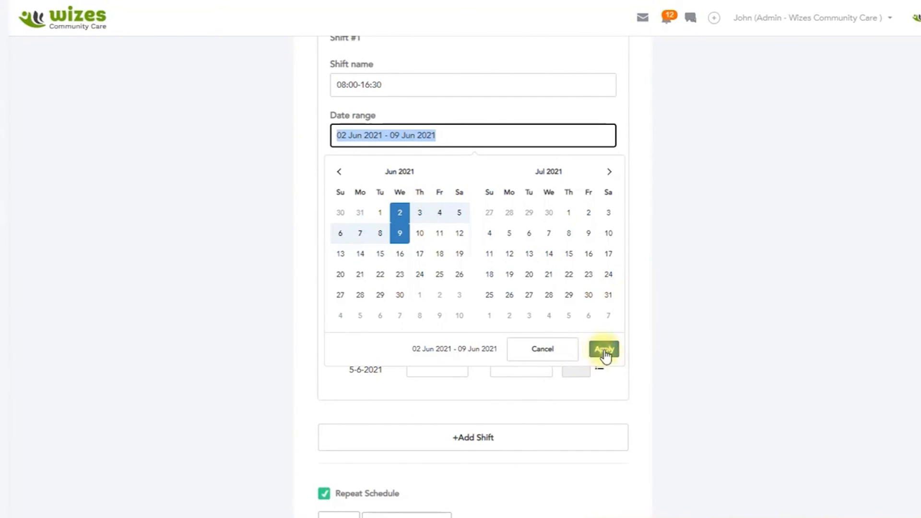
left_click(566, 355)
scroll(566, 354, "up", 7)
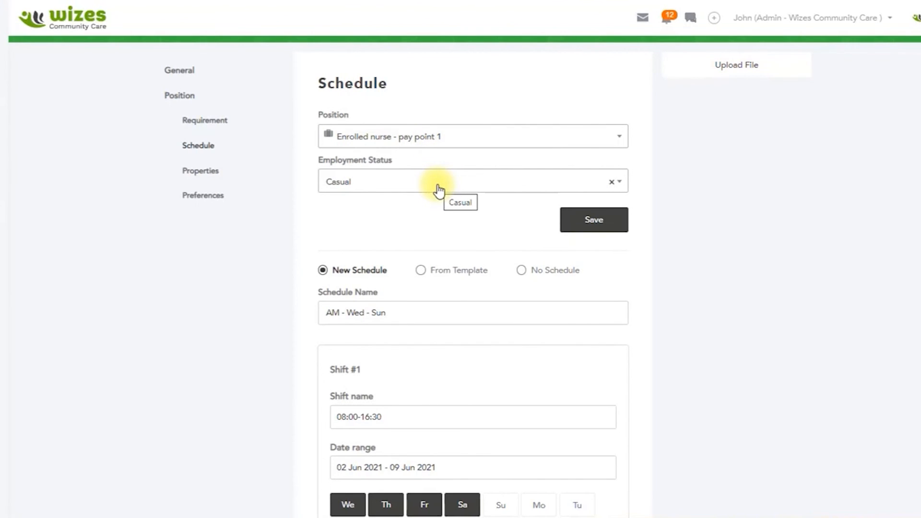
scroll(444, 194, "down", 5)
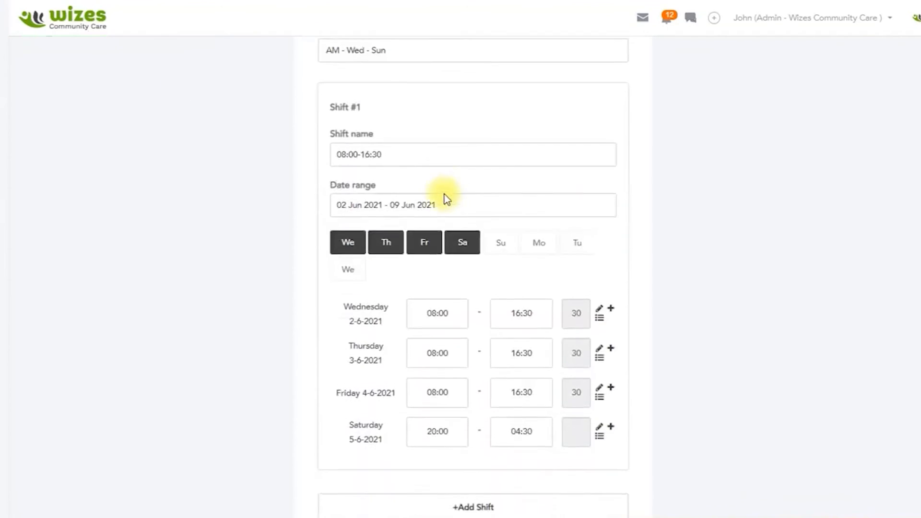
scroll(444, 194, "down", 3)
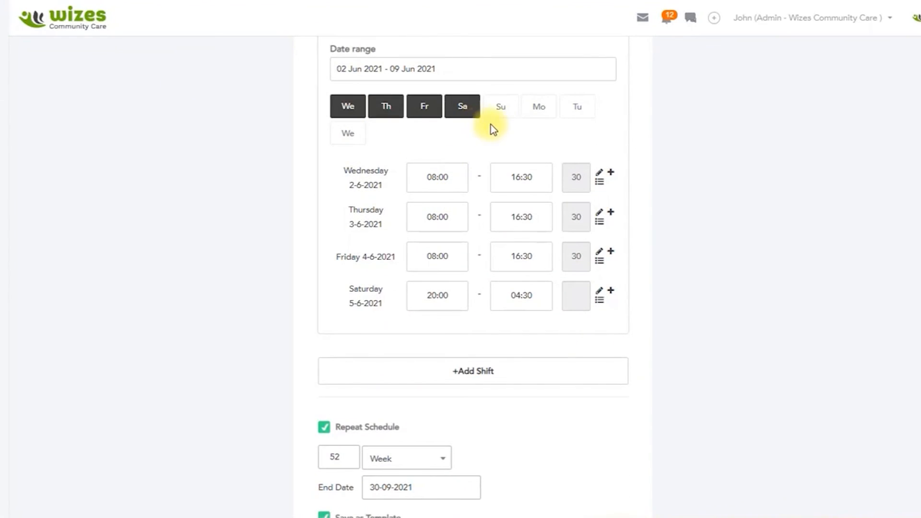
scroll(483, 201, "down", 3)
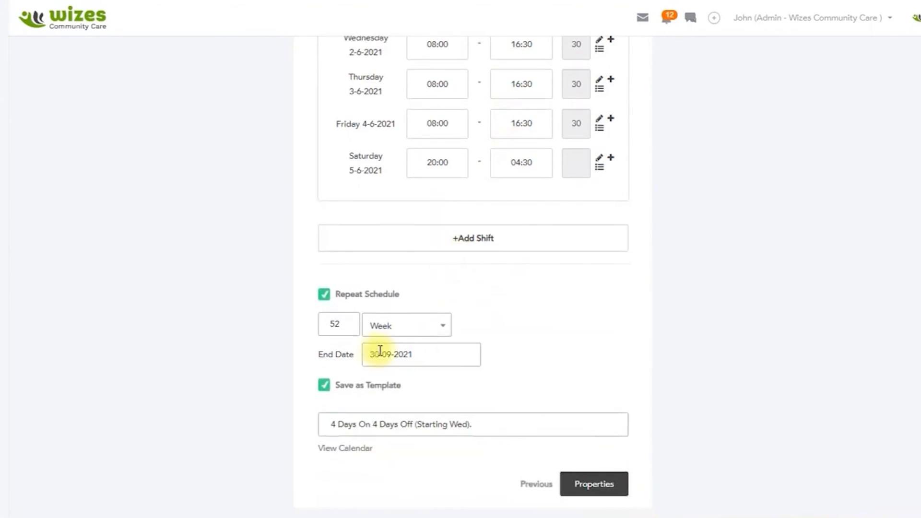